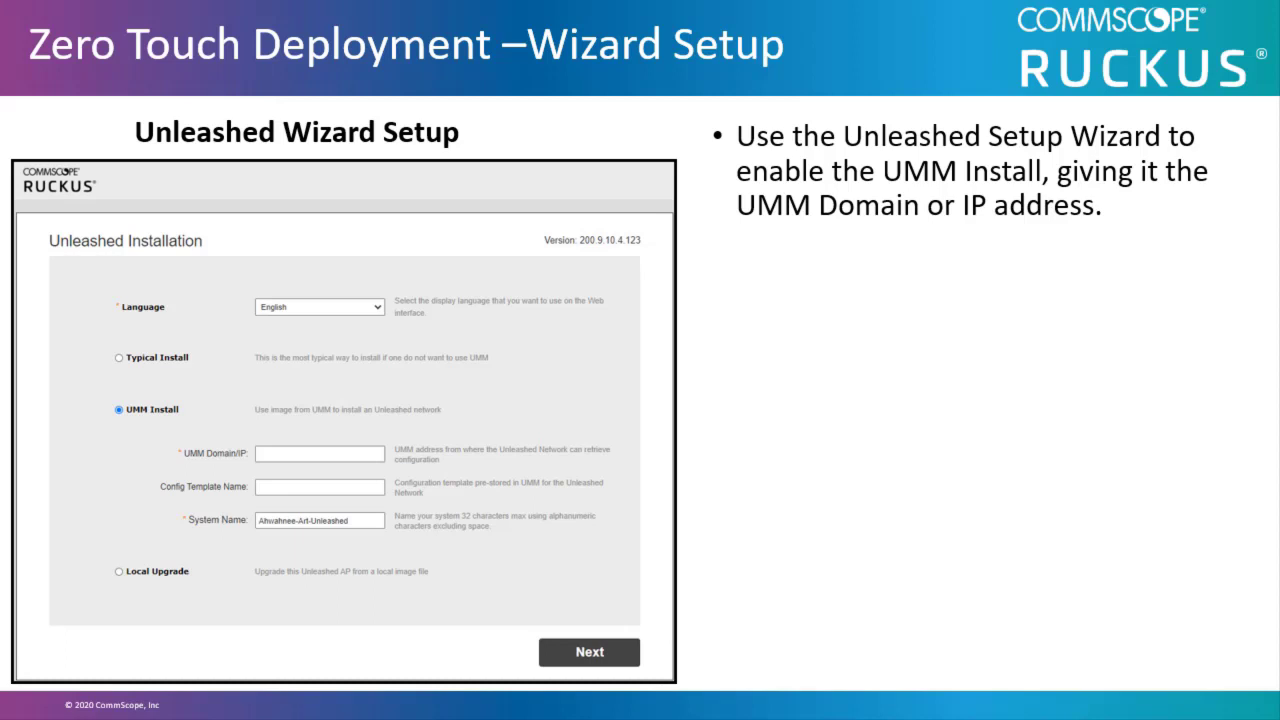
Reveal the UMM matching-rules bullet on the wizard-setup slide
key(Right)
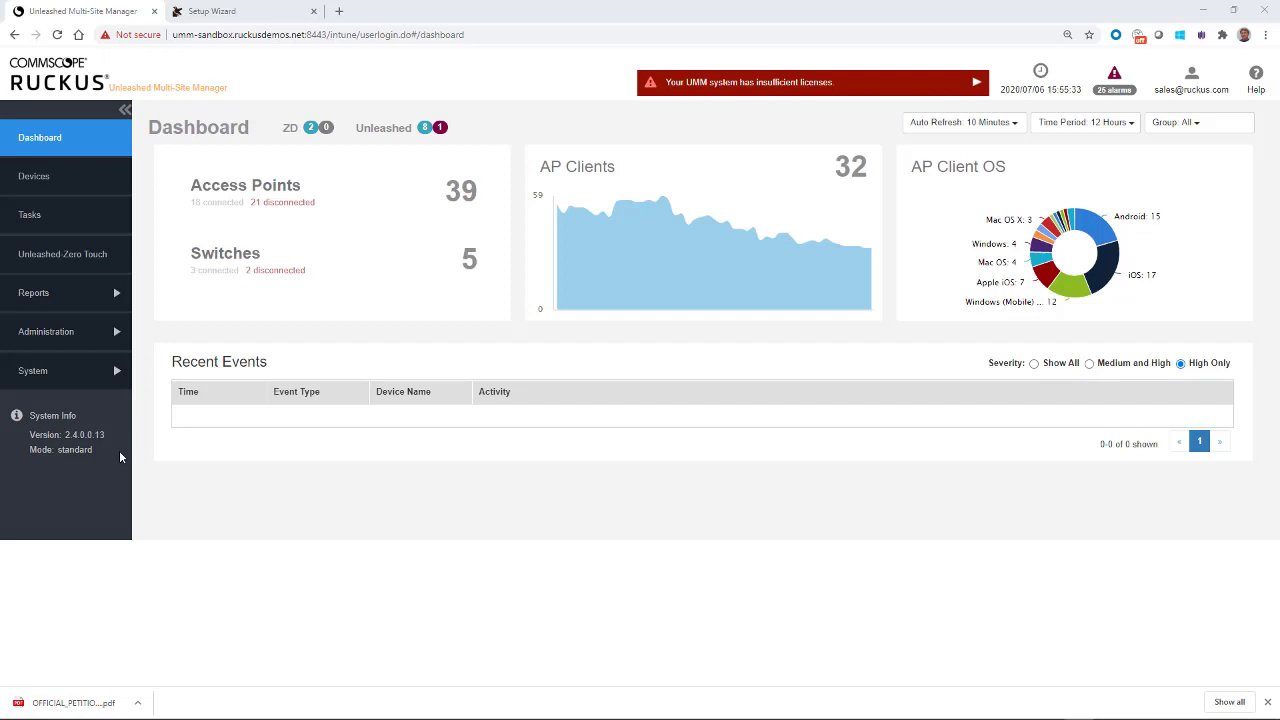
click(32, 180)
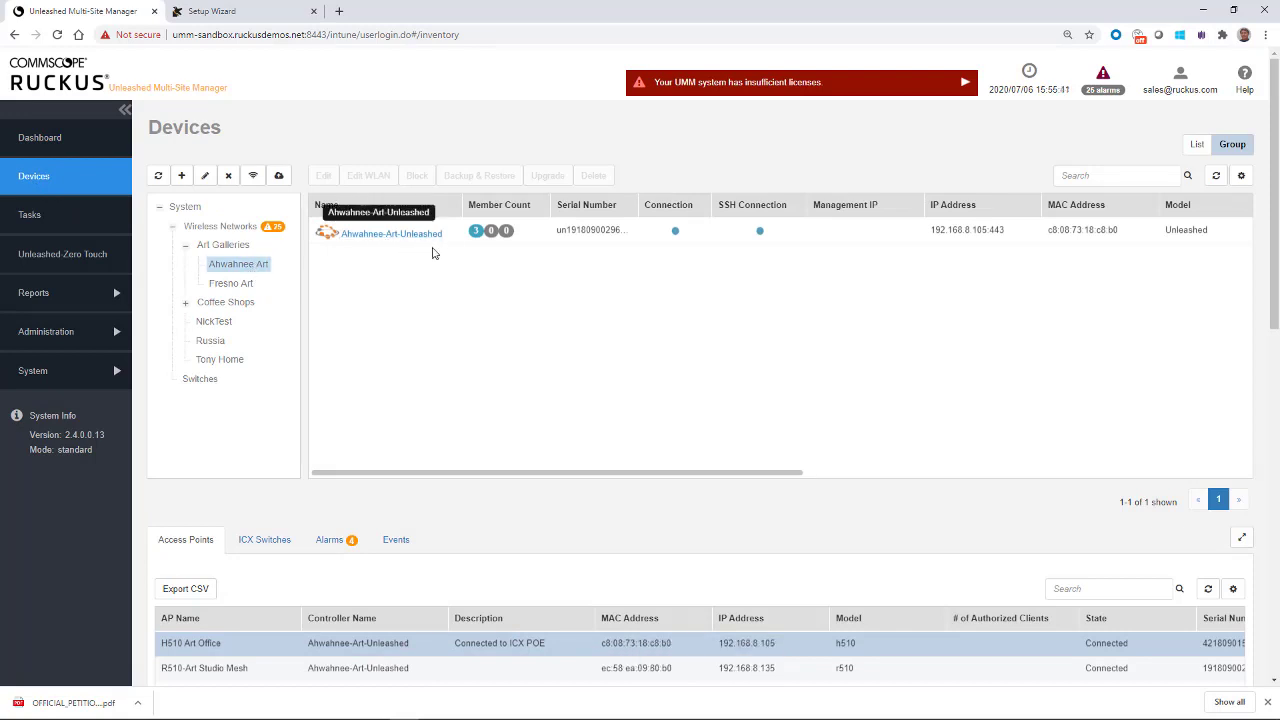
click(585, 236)
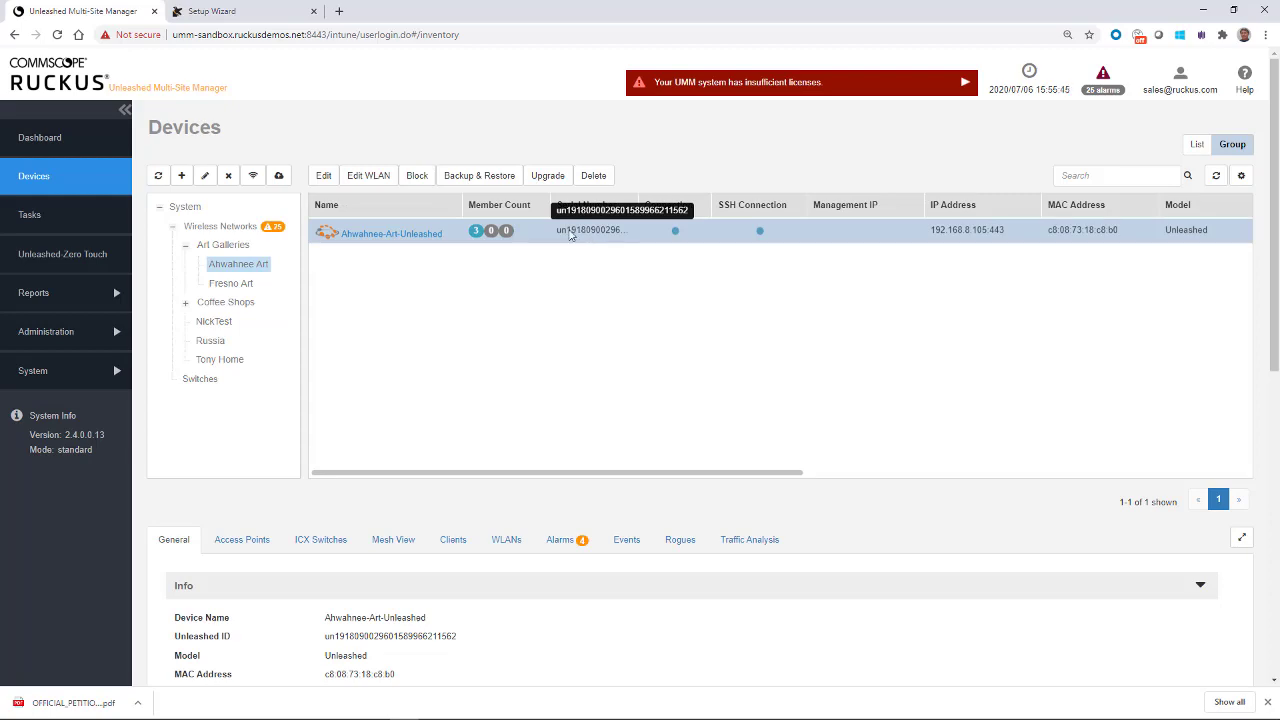
click(463, 178)
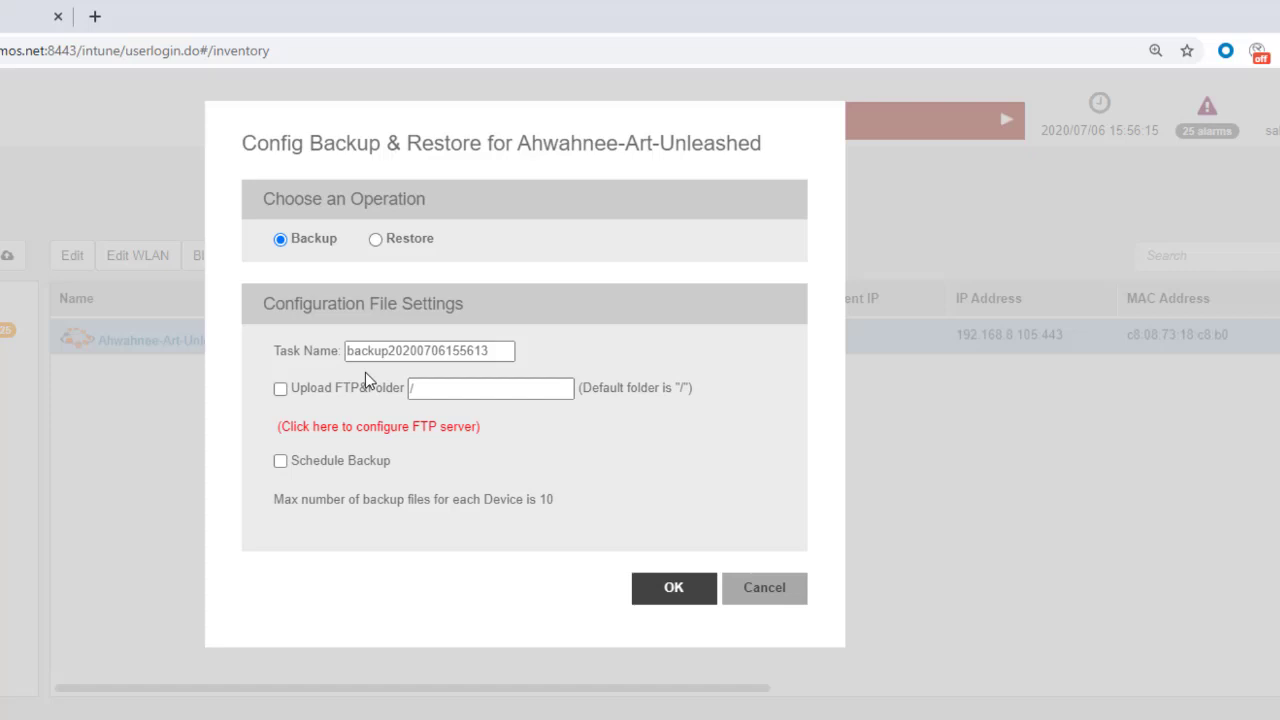
click(507, 351)
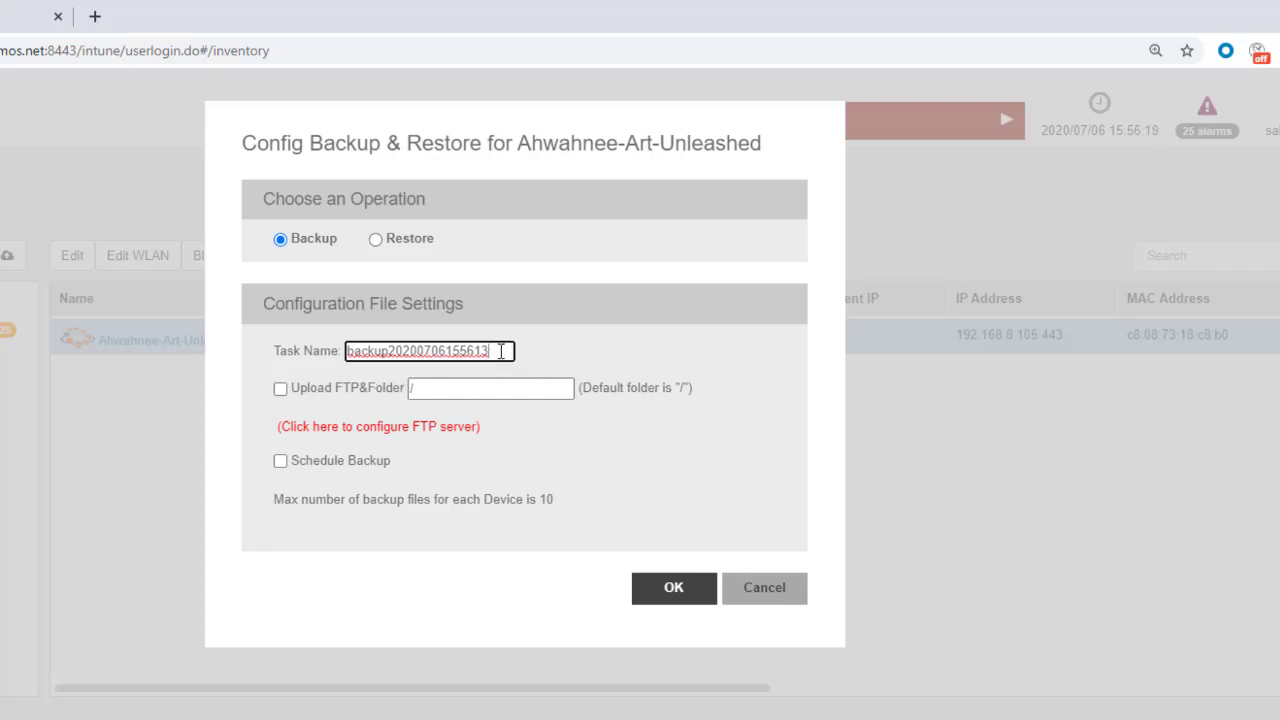
text(Art)
click(280, 461)
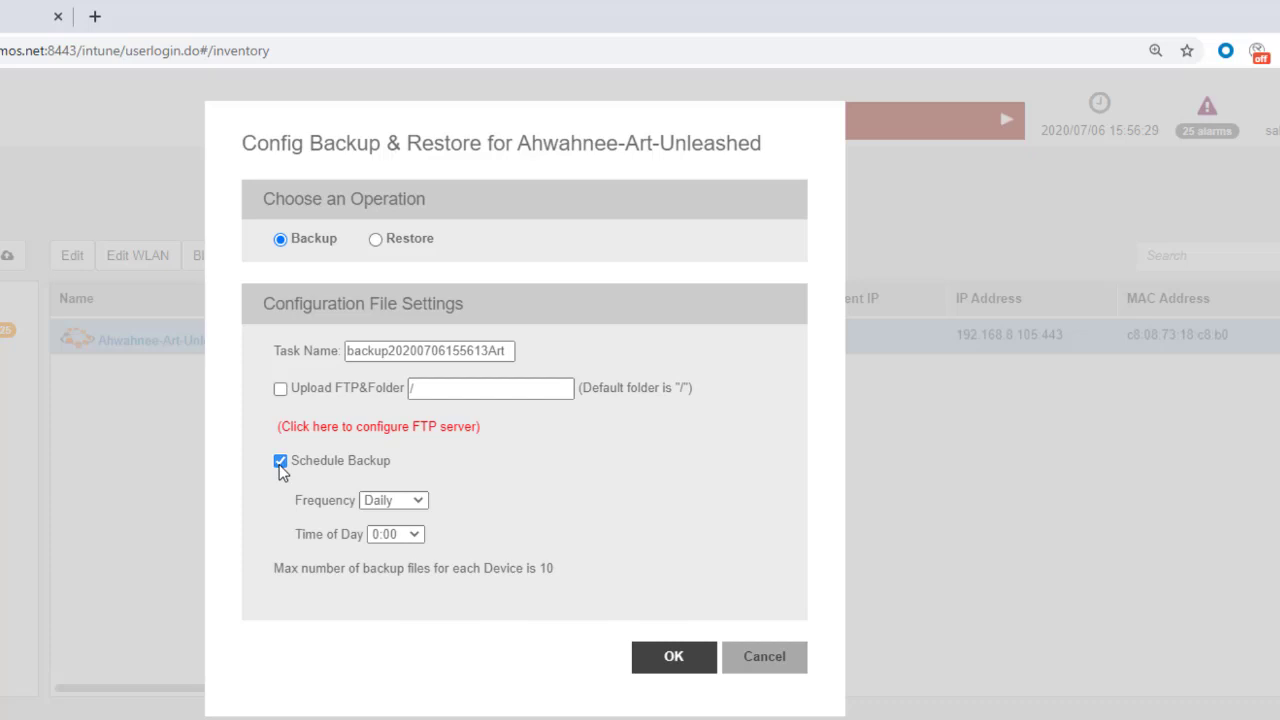
click(280, 461)
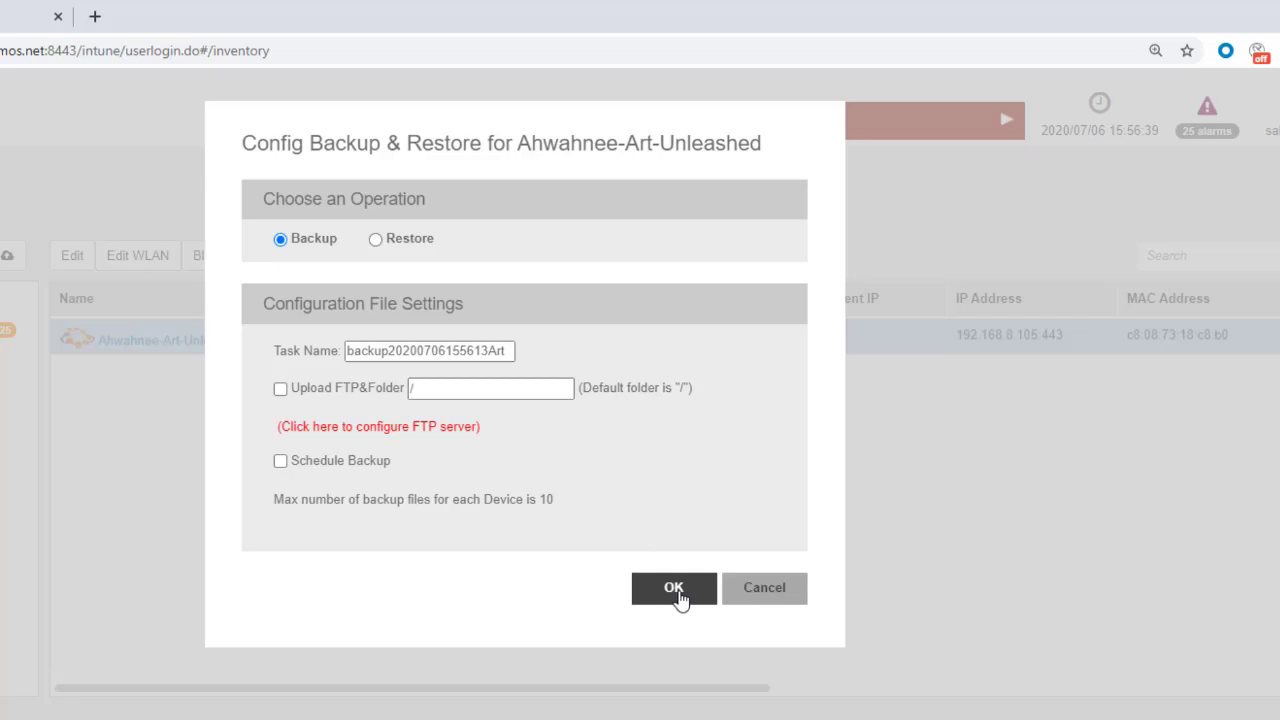
click(675, 590)
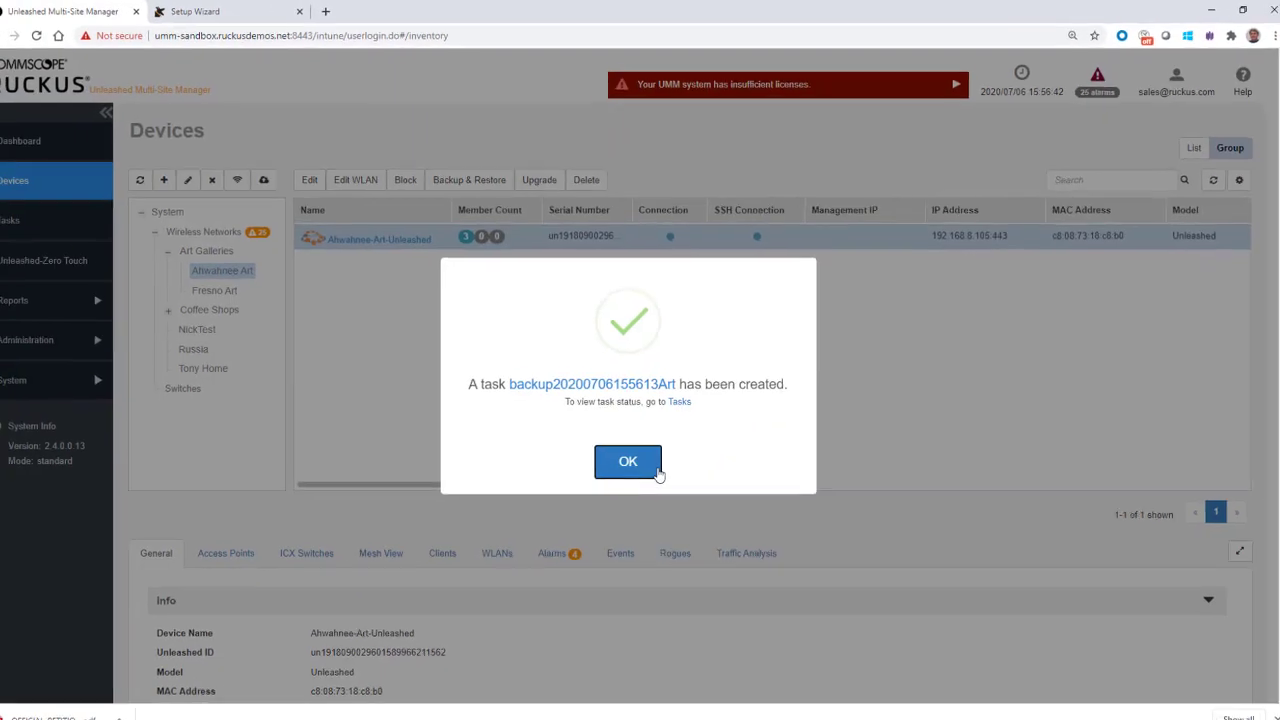
click(630, 450)
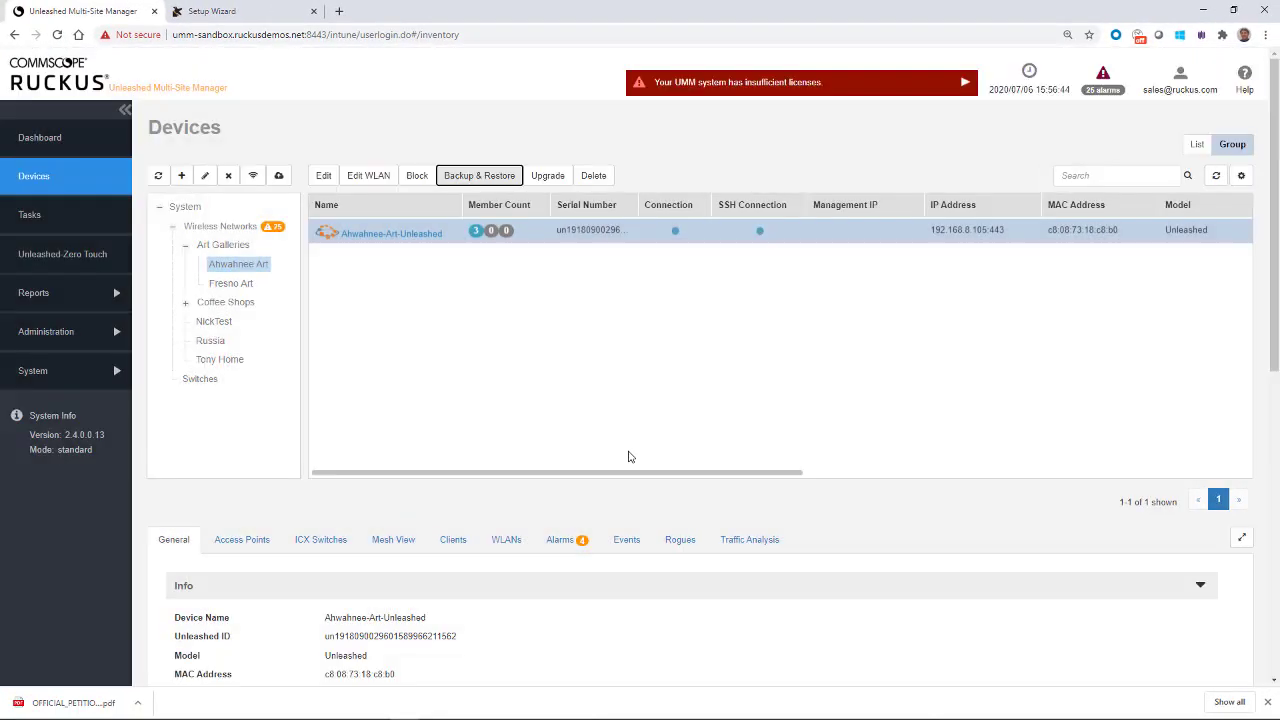
click(30, 215)
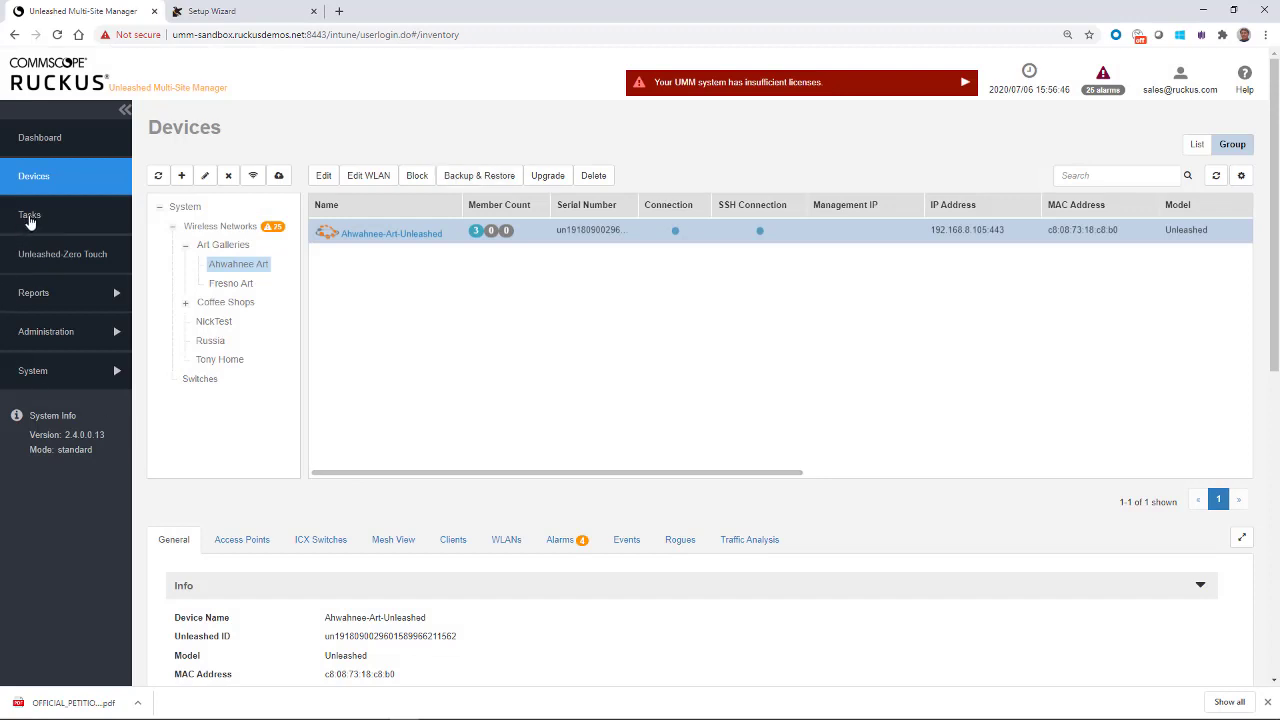
click(594, 223)
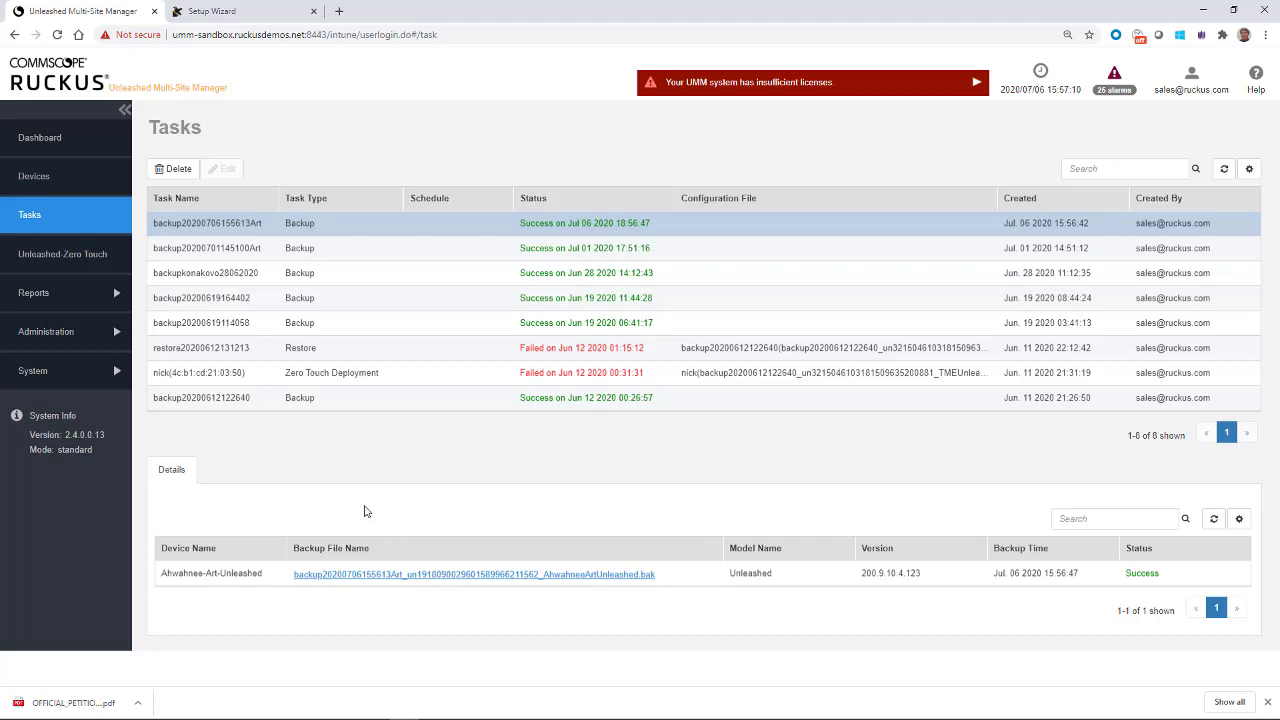
Start a new zero-touch rule named Art_Studio assigned to the Fresno Art group
click(57, 257)
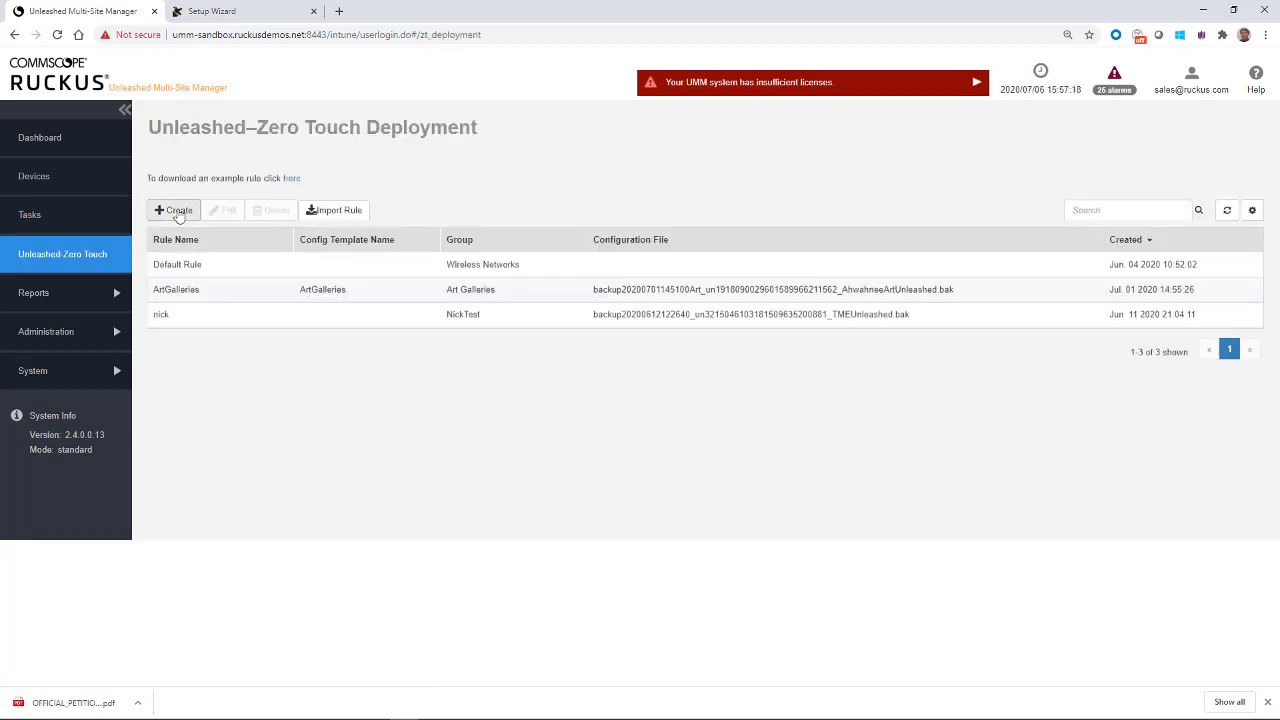
click(176, 212)
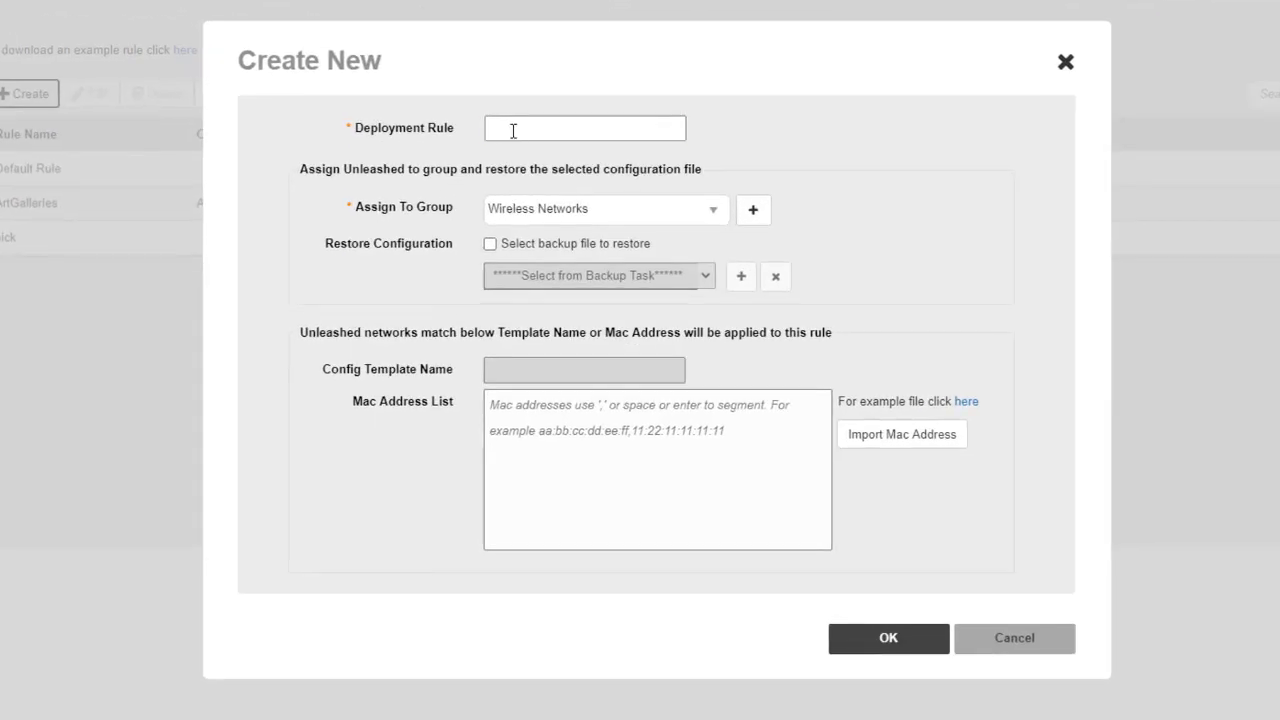
click(513, 131)
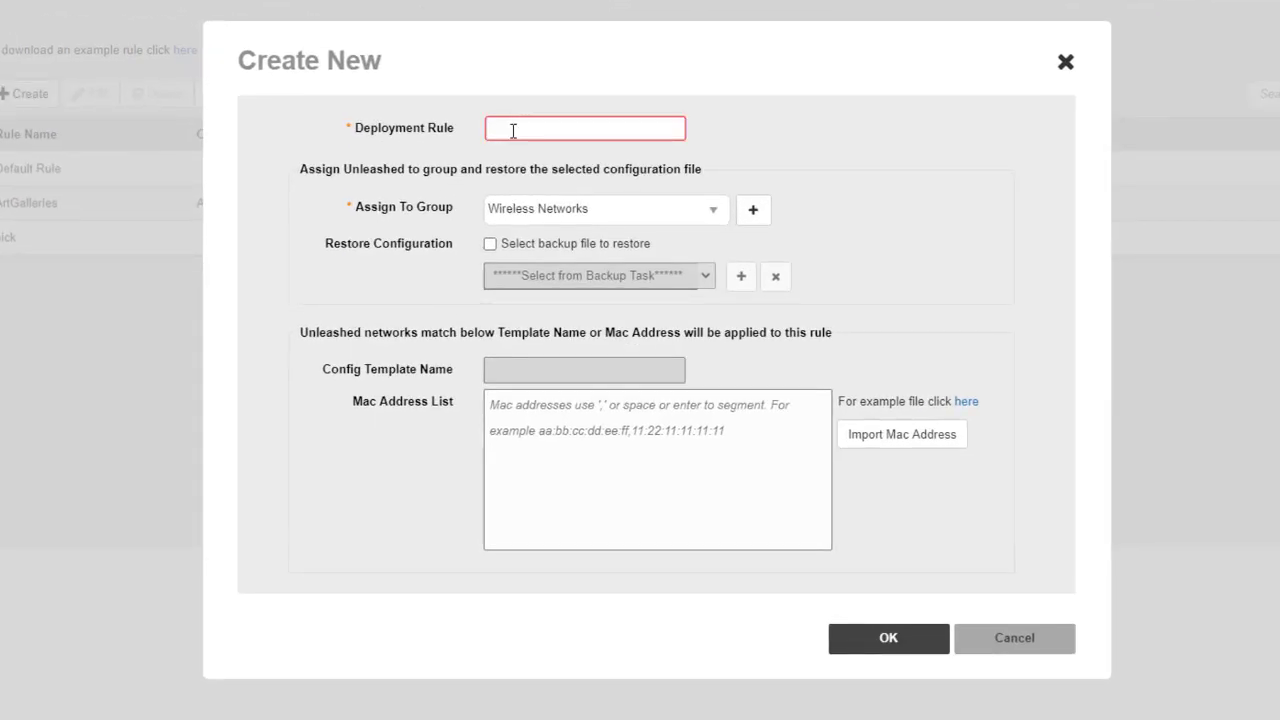
text(Art_Studio)
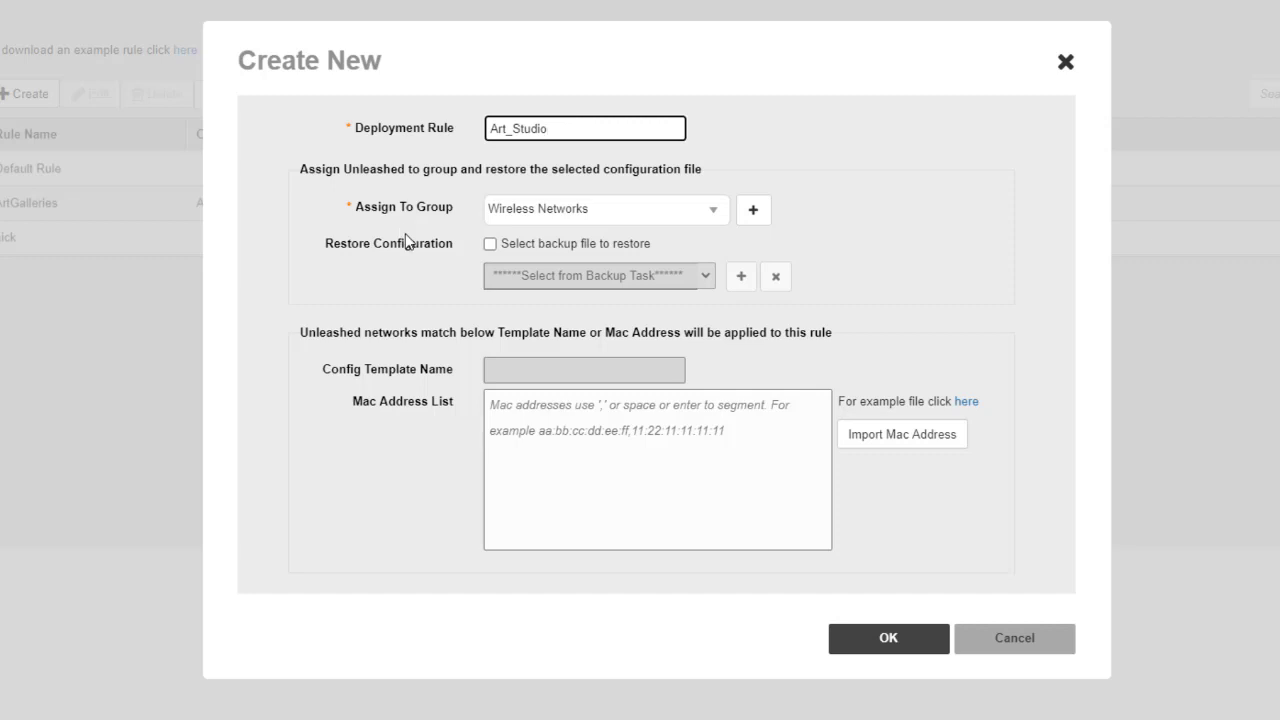
click(713, 219)
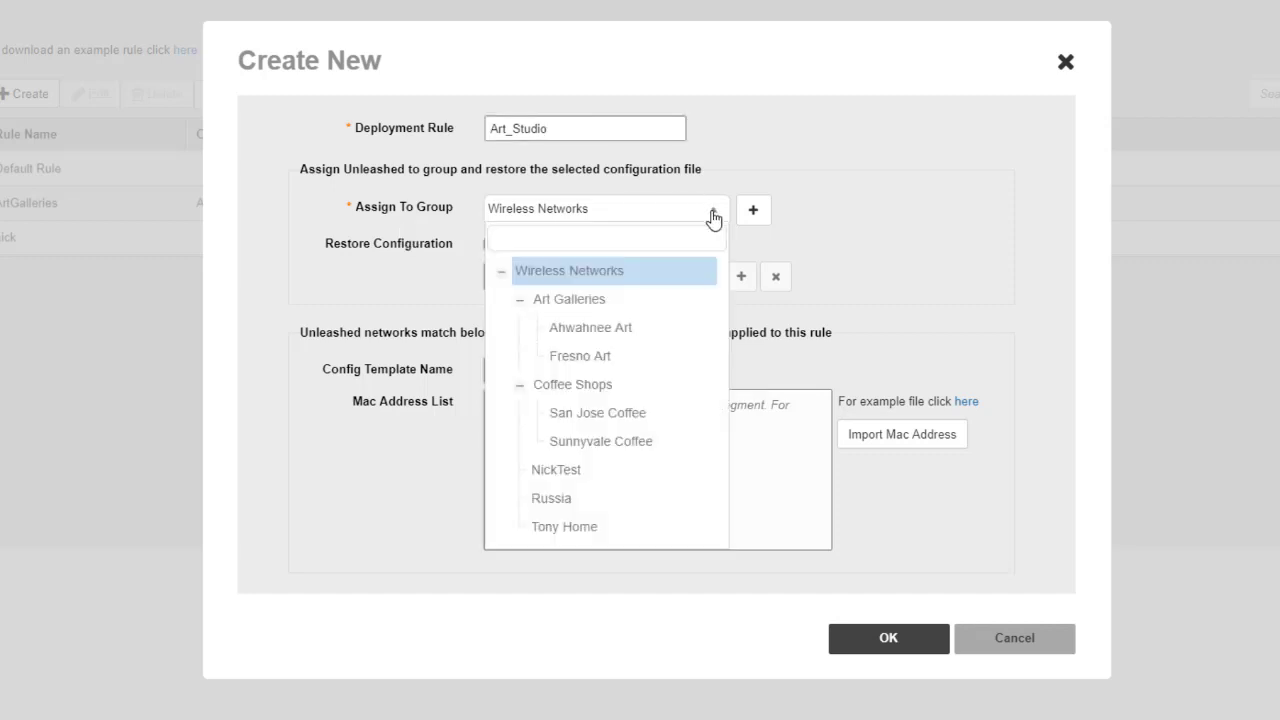
click(628, 362)
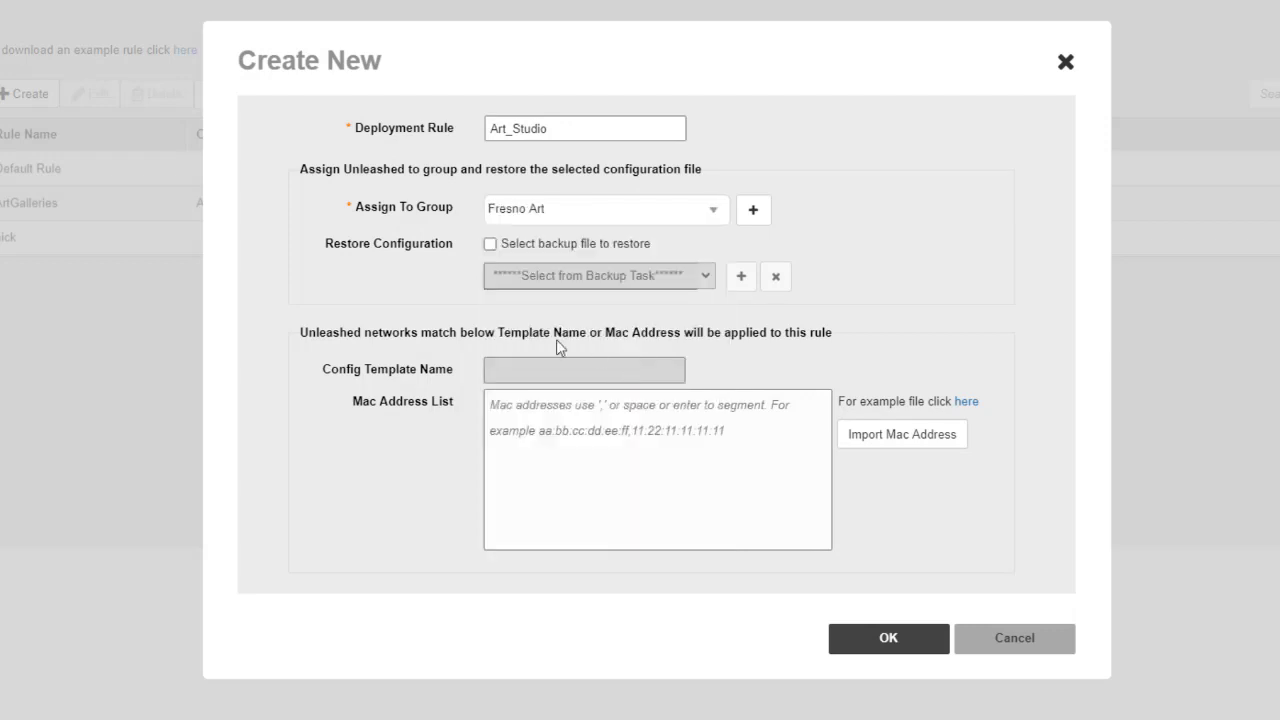
Restore the newest Art backup file, set config template Art_Studio, and save the rule
click(490, 244)
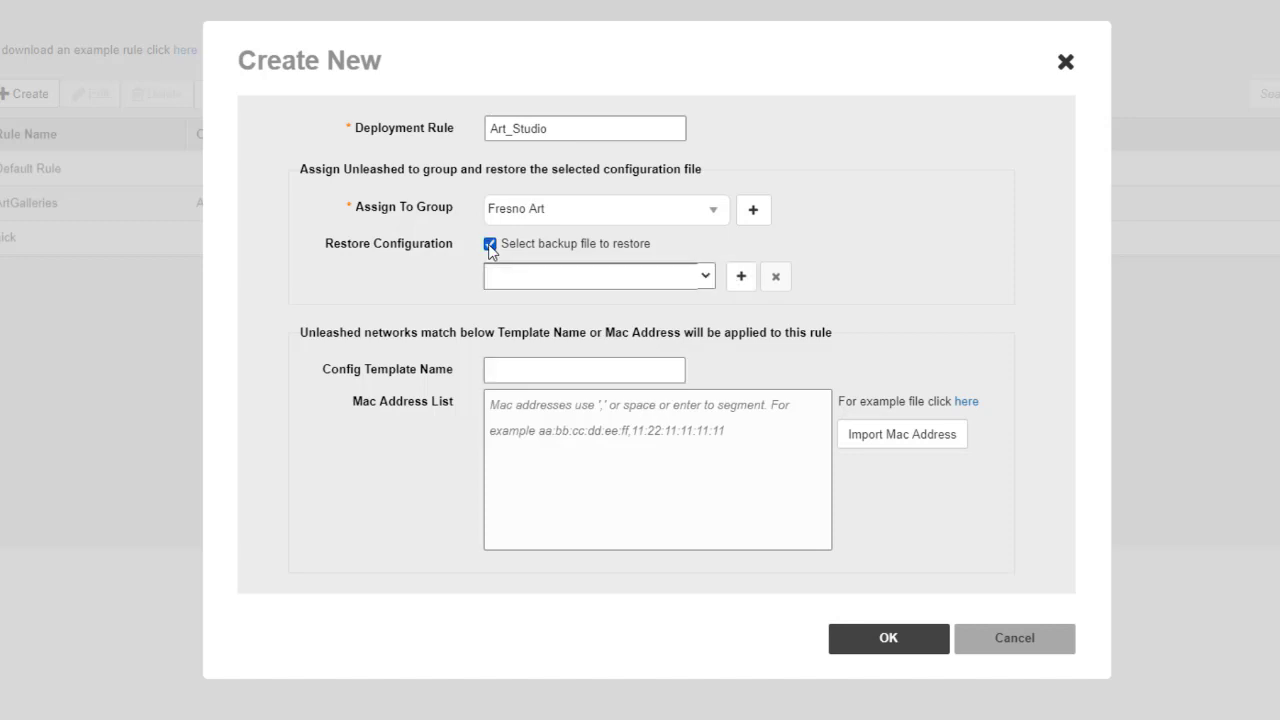
click(704, 277)
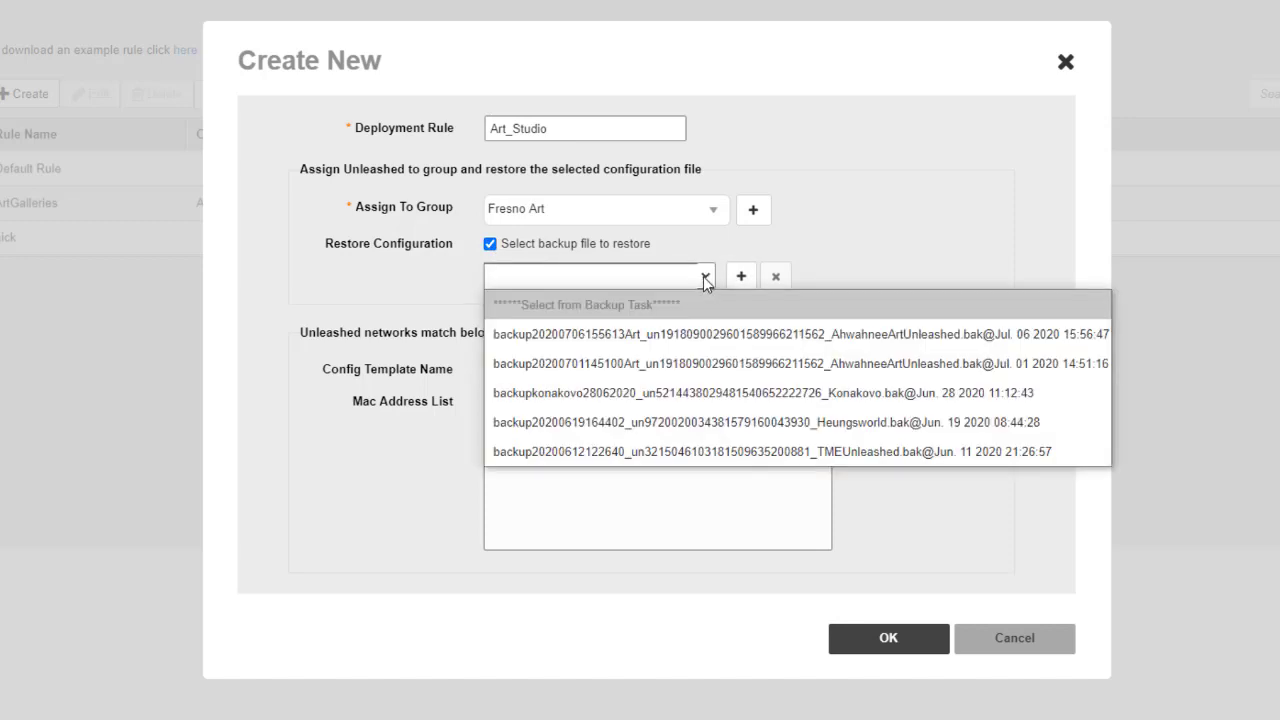
click(715, 334)
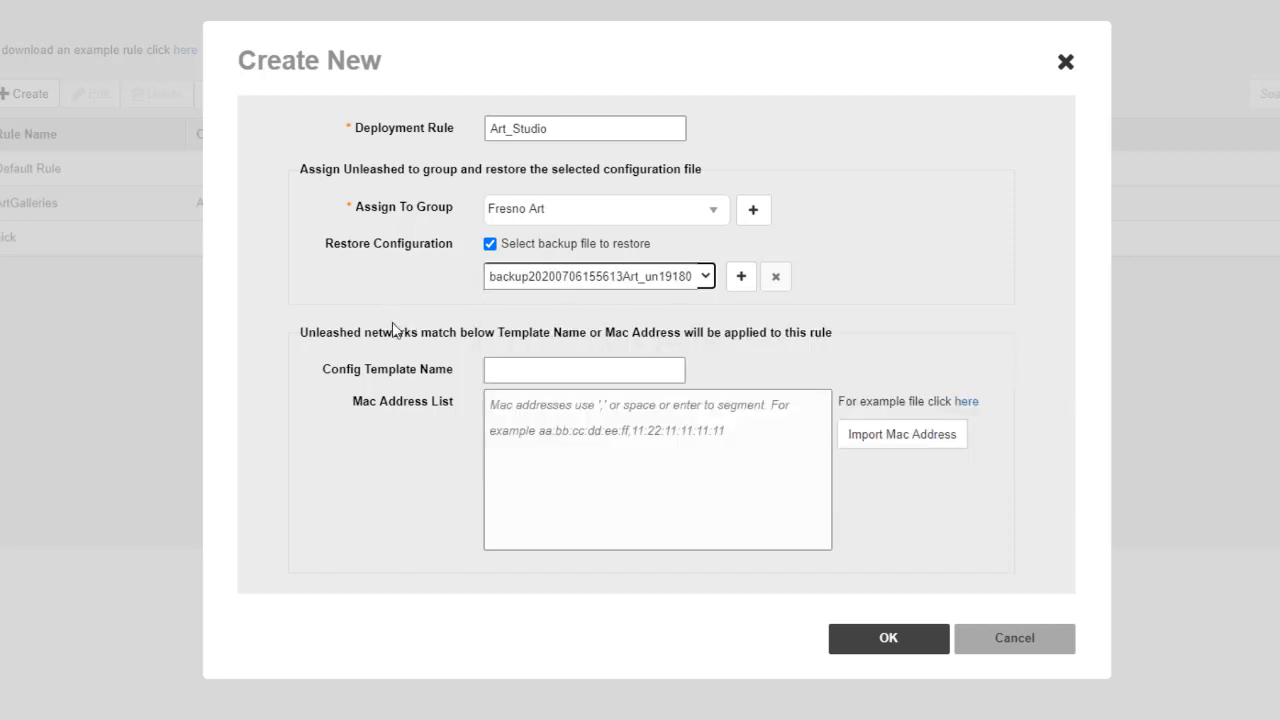
click(491, 369)
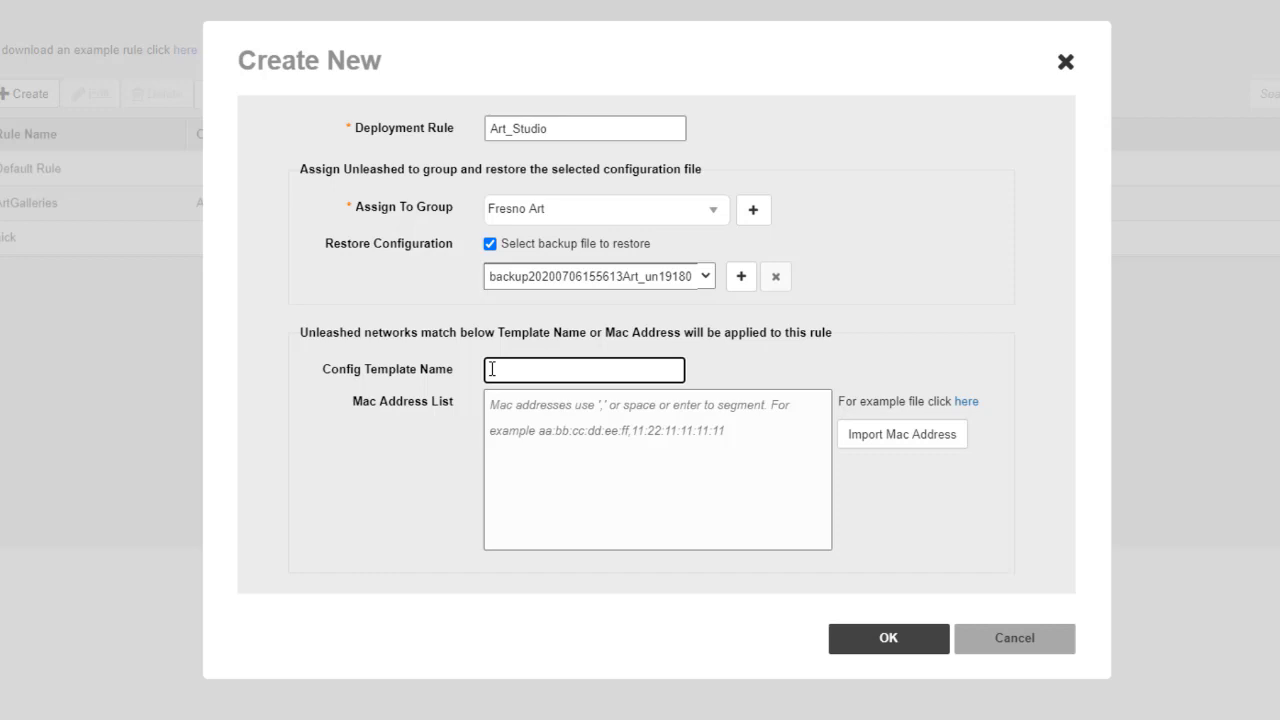
text(Art_Studio)
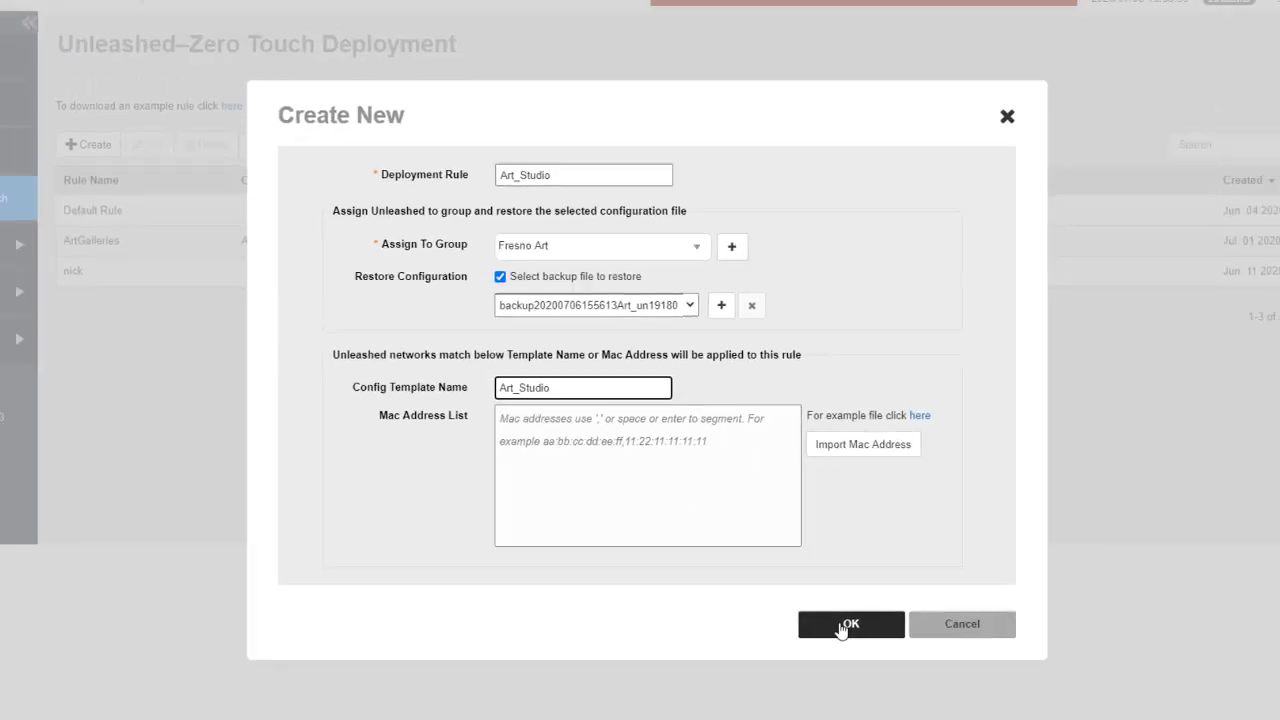
click(845, 624)
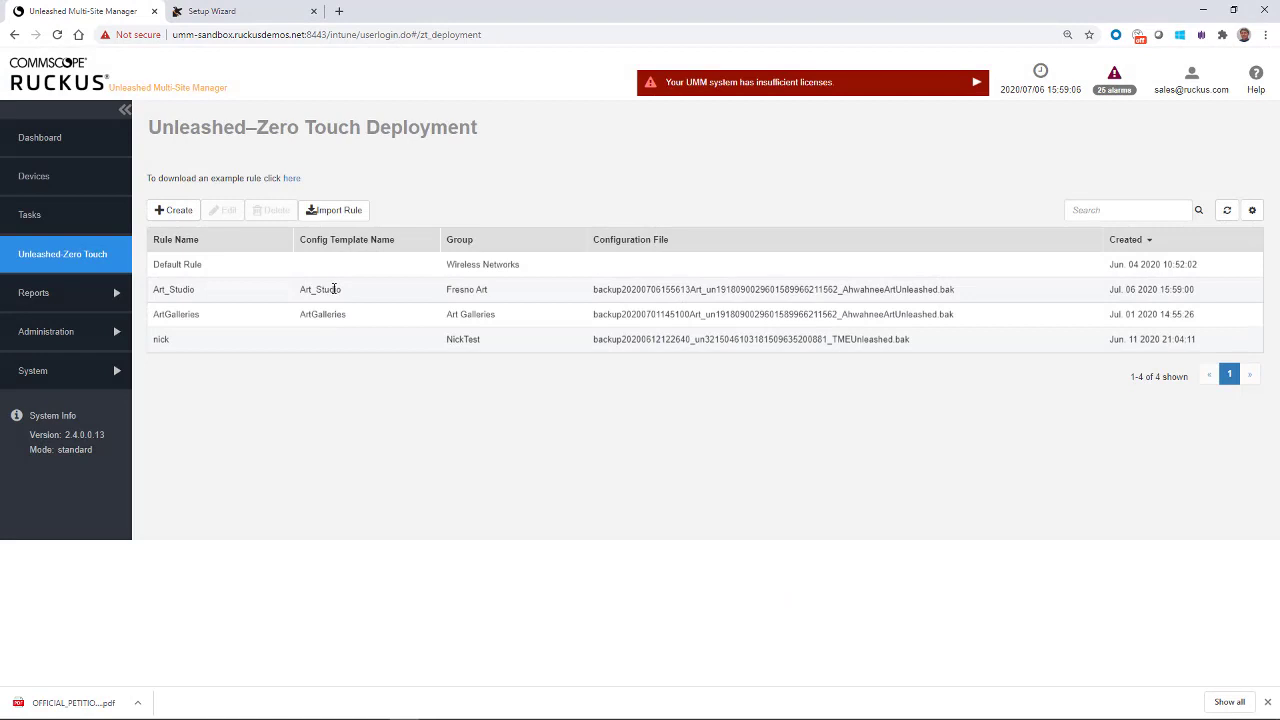
Review Art_Studio's General details, then bring up the Unleashed setup wizard
click(466, 291)
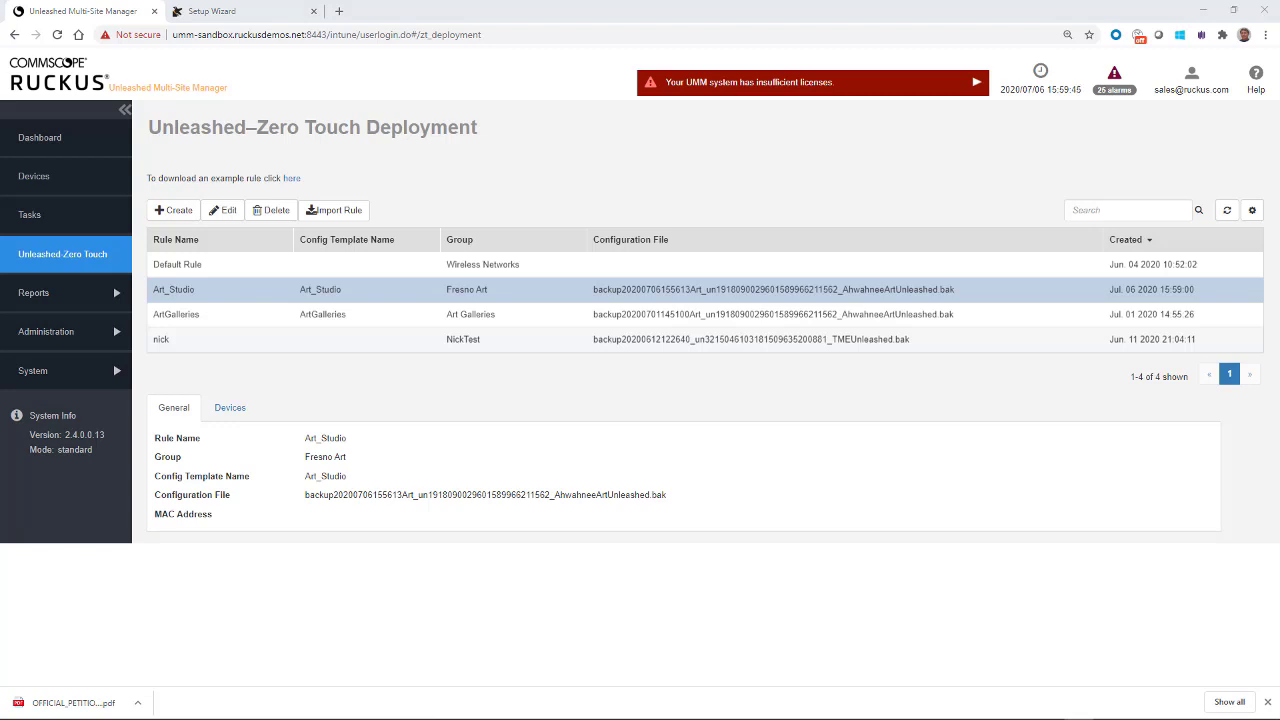
click(205, 11)
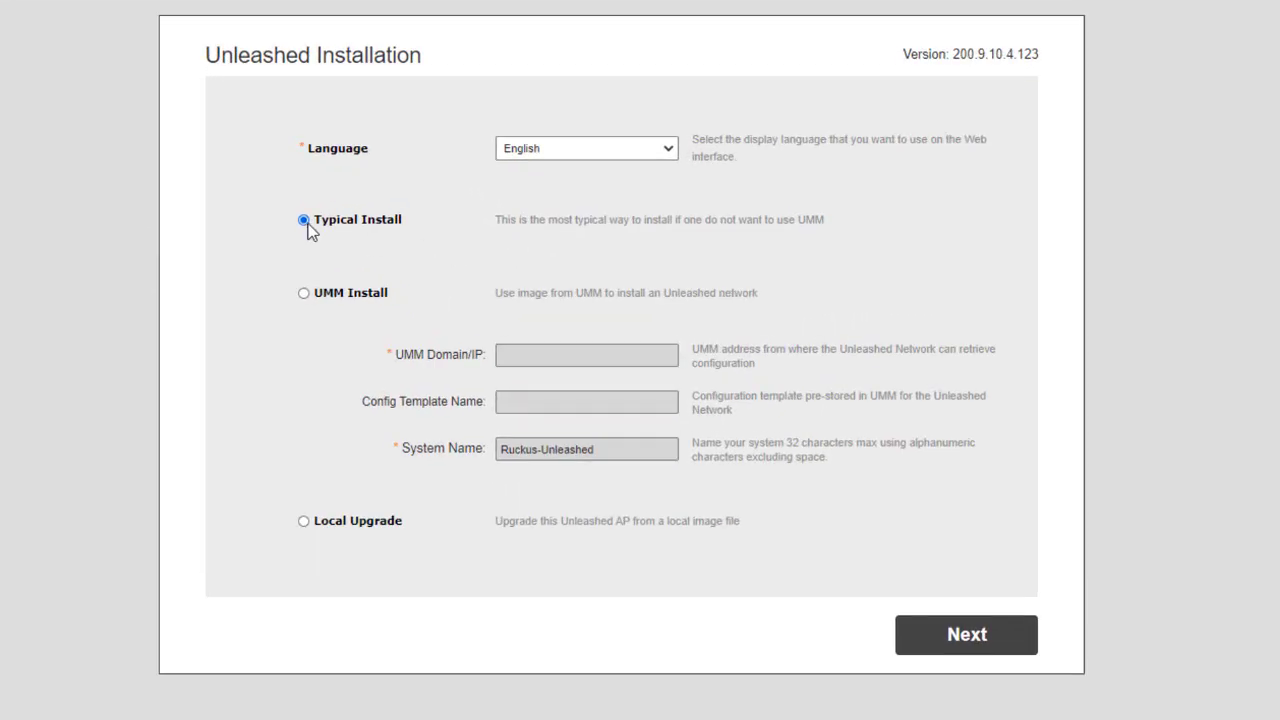
Select UMM Install and paste the UMM server address into UMM Domain/IP
click(305, 295)
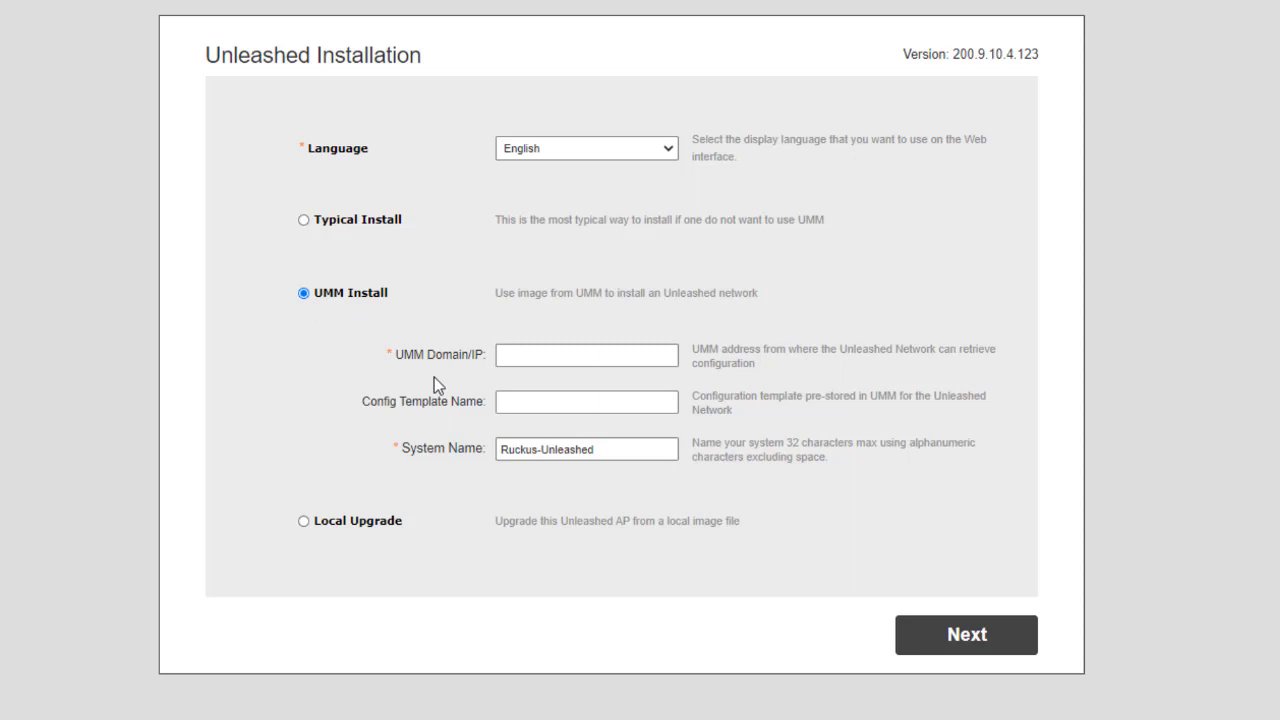
click(519, 362)
key(ctrl+v)
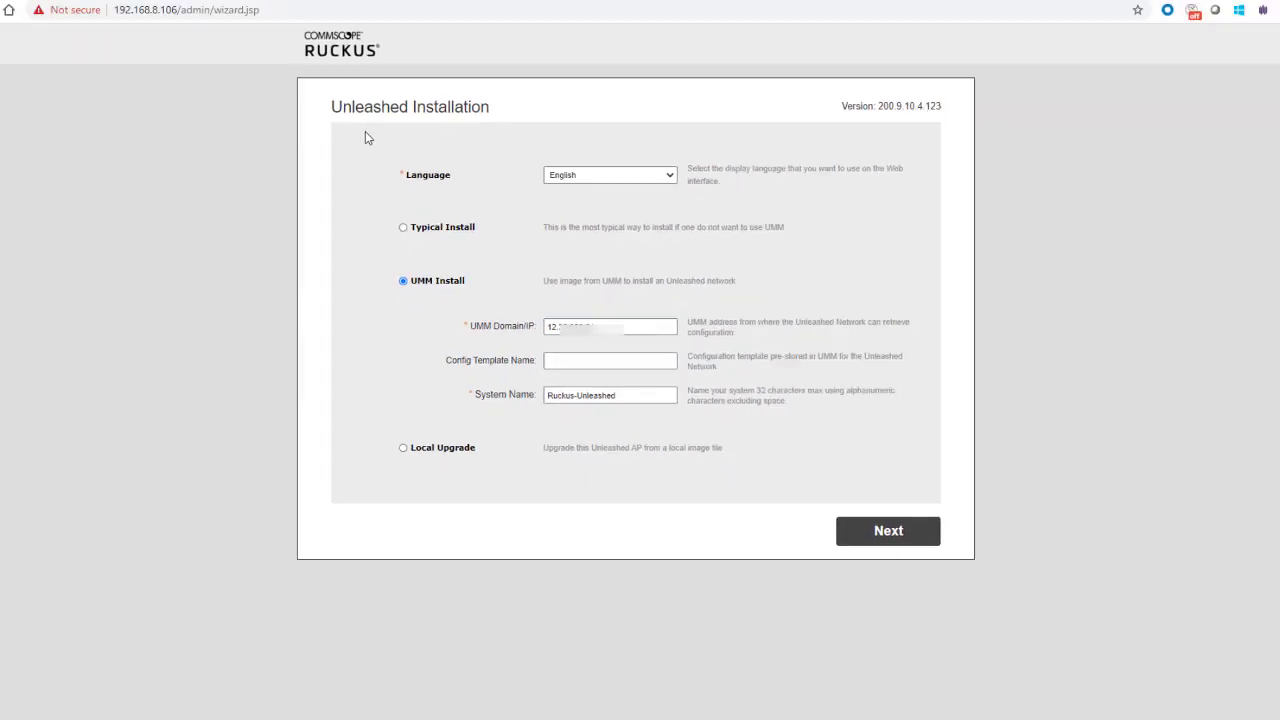
click(119, 14)
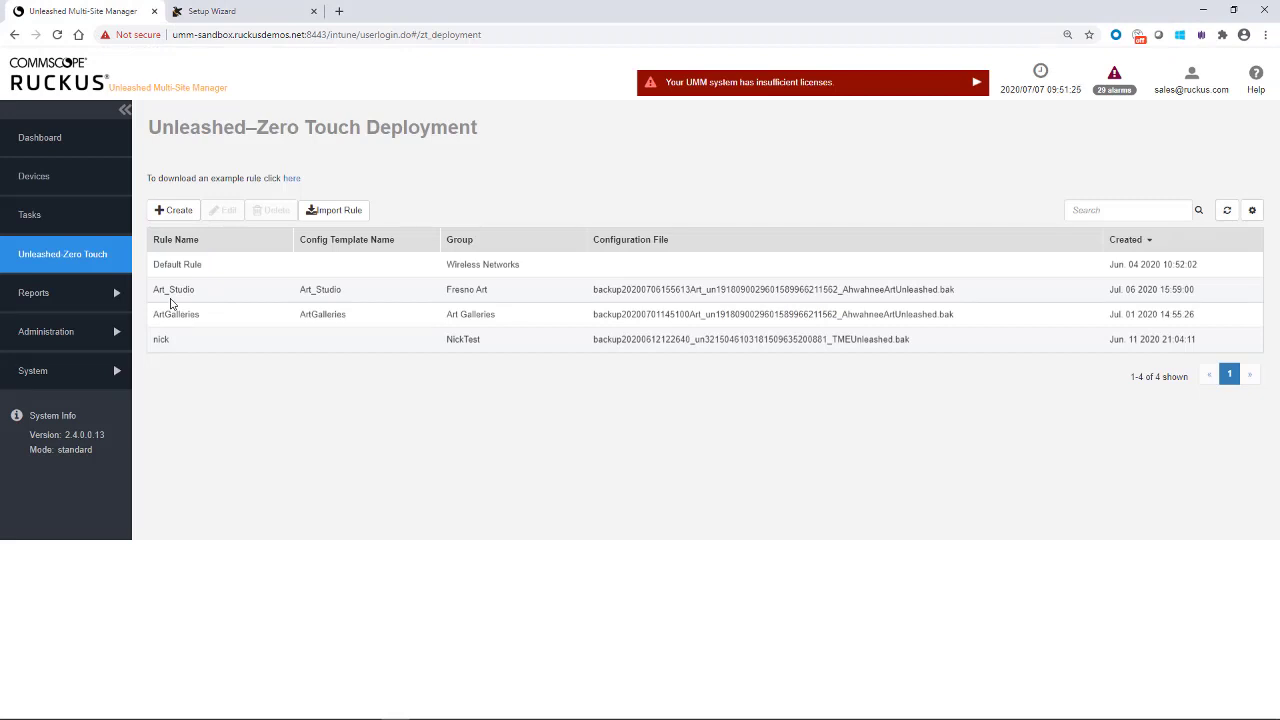
Choose template Art_Studio, replace the system name with FresnoCoffee, and begin installing from UMM
click(248, 18)
click(569, 351)
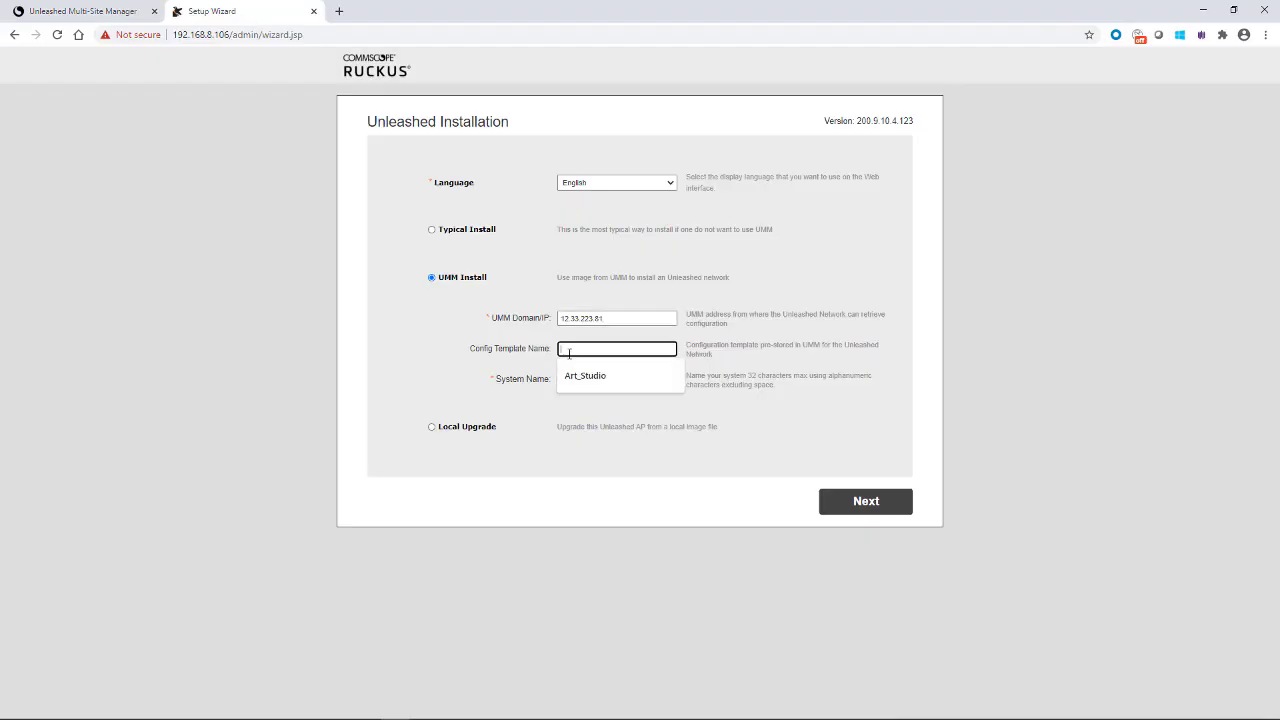
click(588, 376)
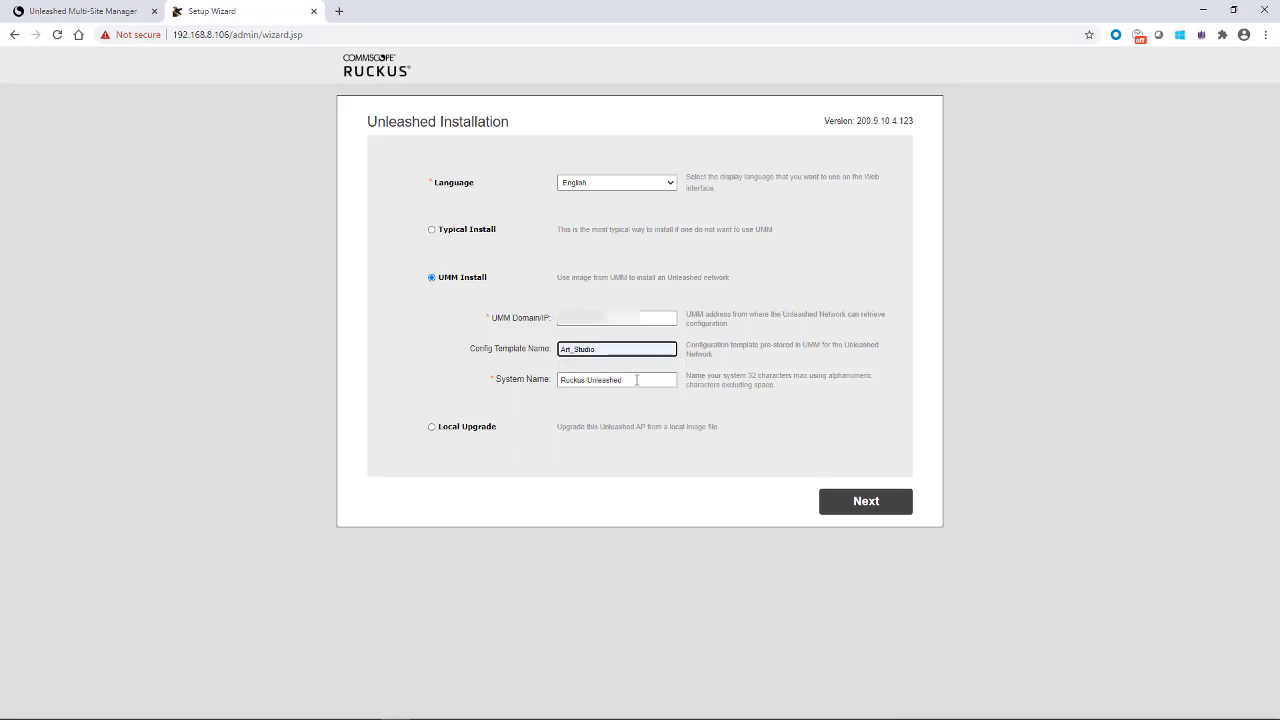
drag(637, 380, 549, 397)
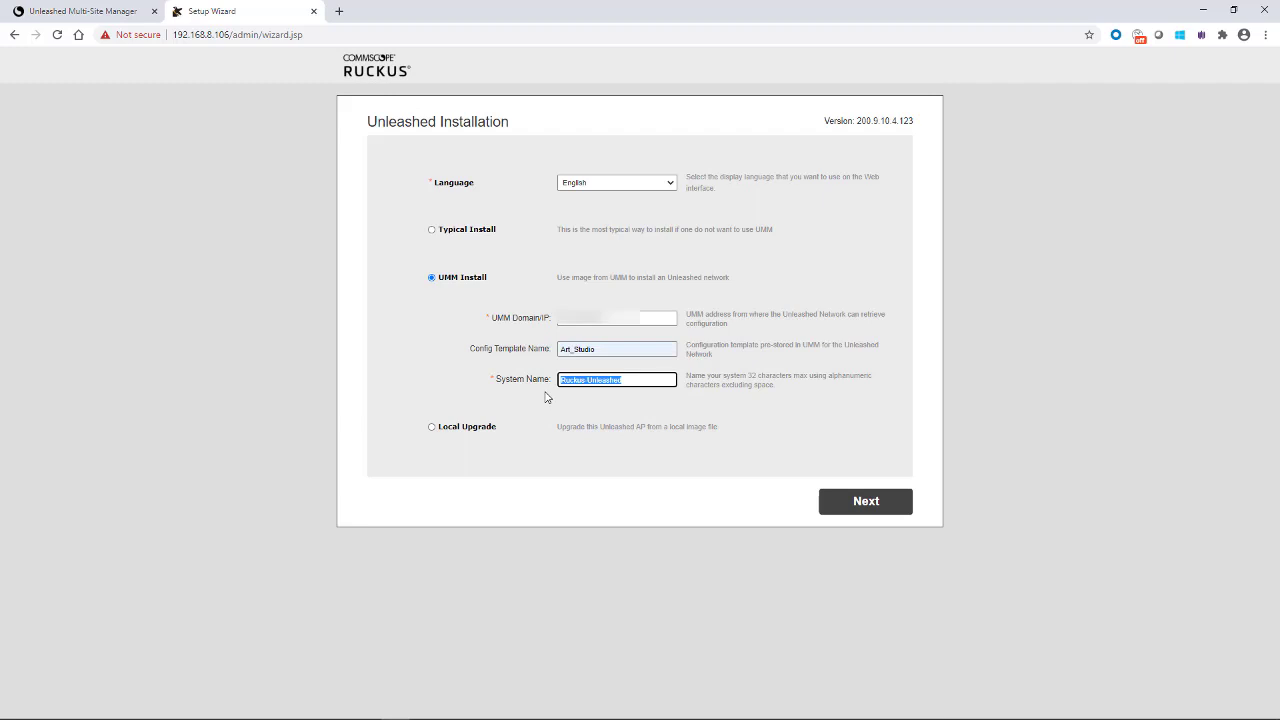
text(F)
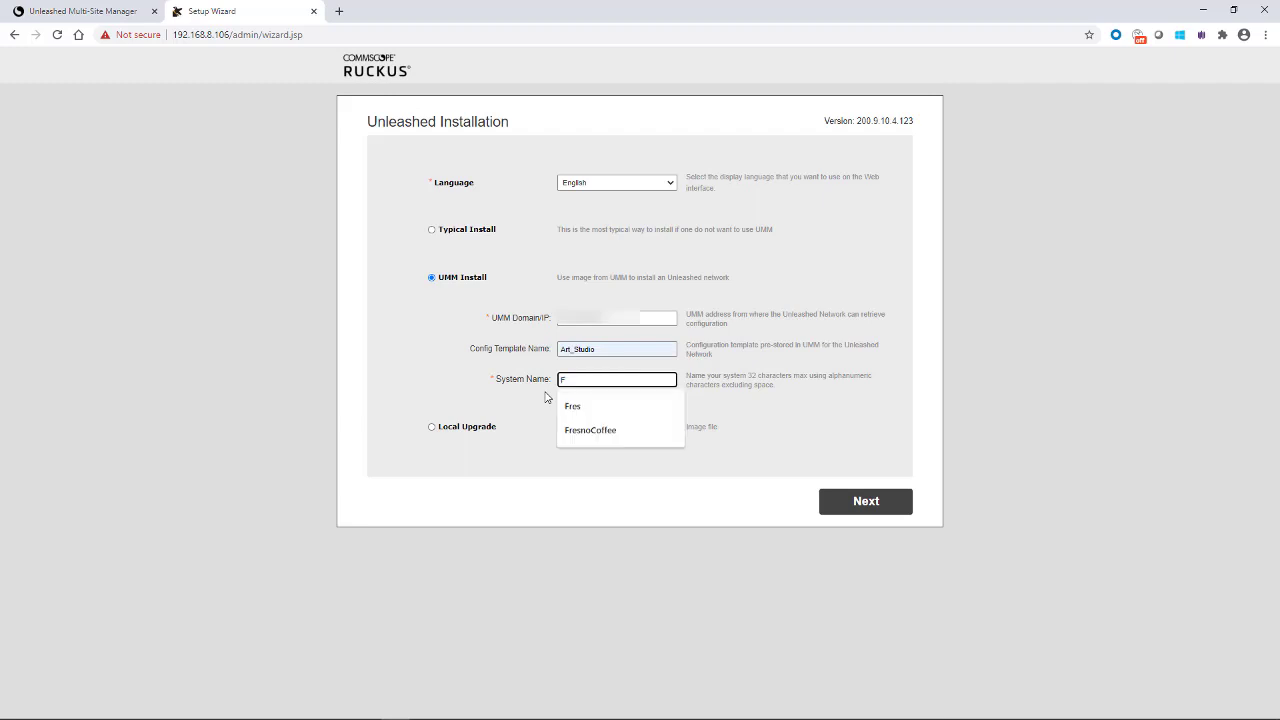
text(re)
click(590, 430)
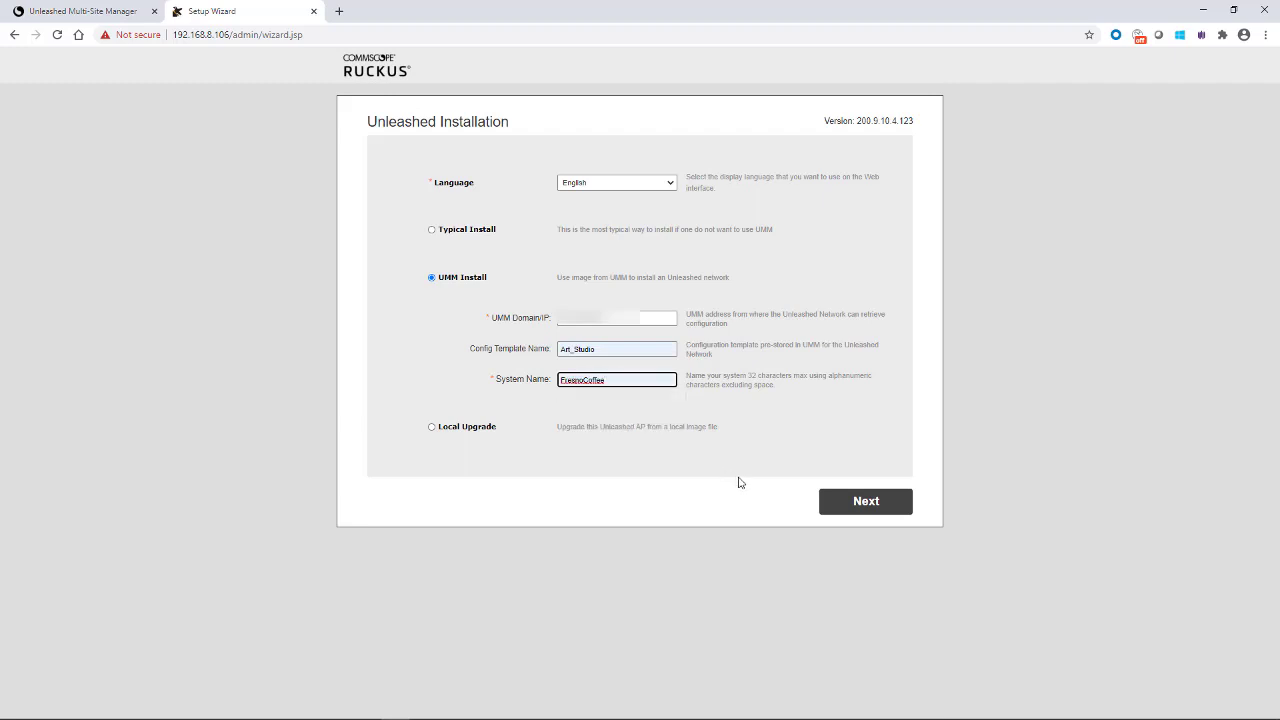
click(846, 501)
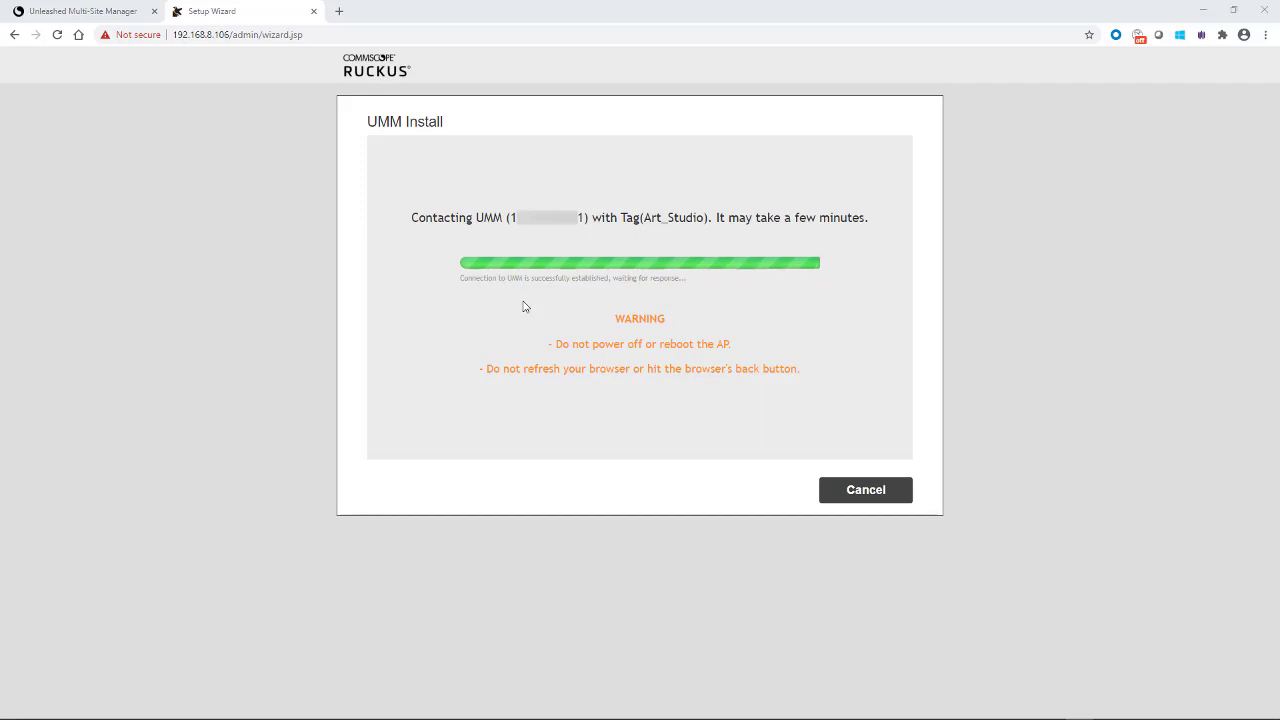
Check the Art_Studio deployment task in the manager, then return to installation progress
key(ctrl+1)
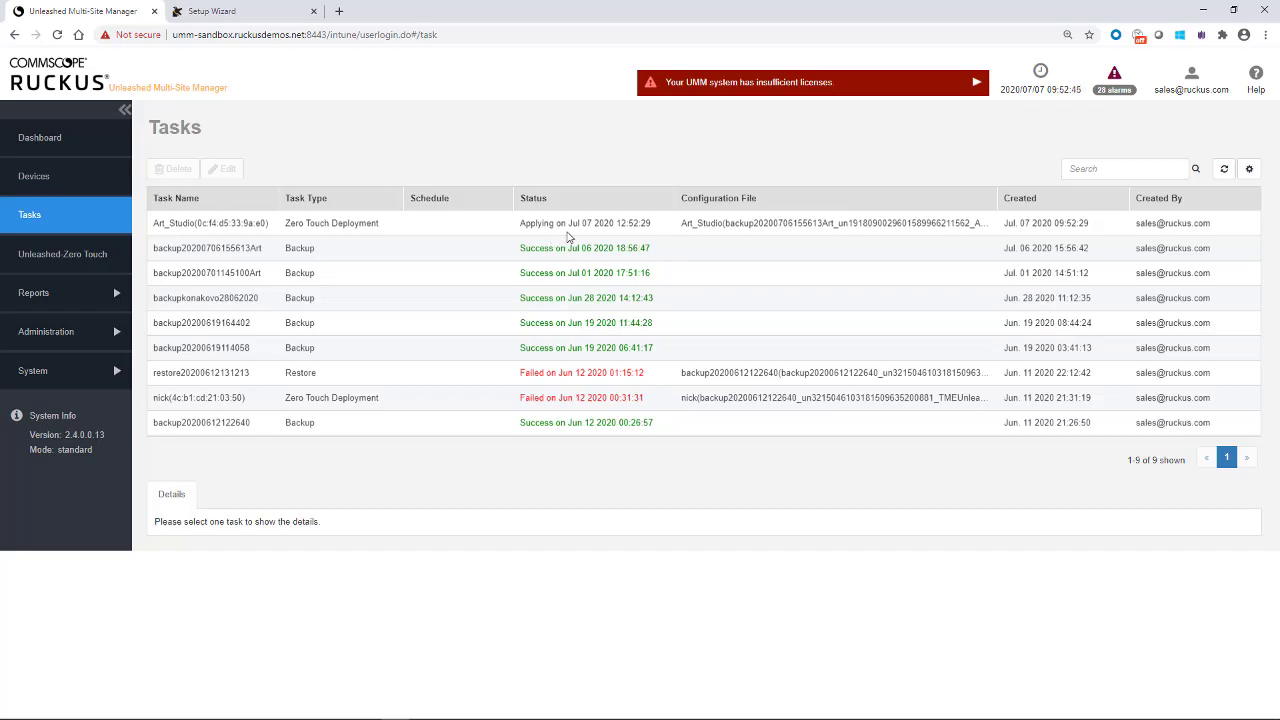
key(ctrl+2)
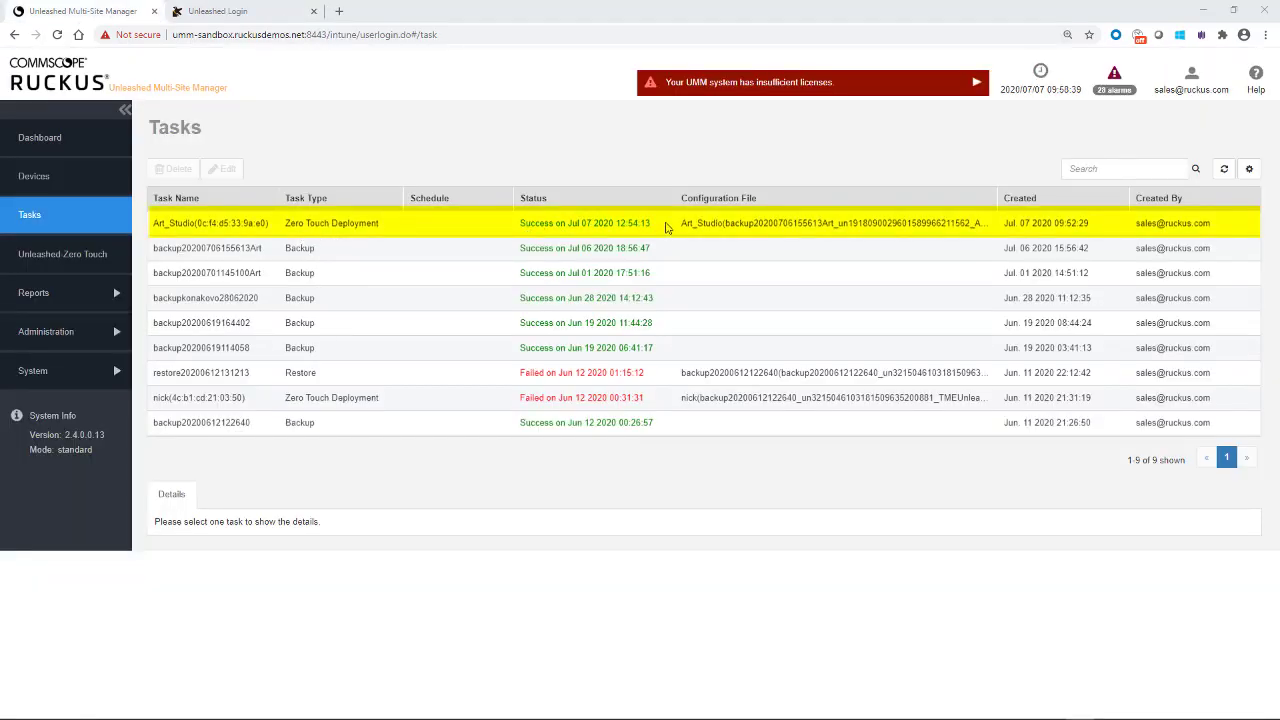
Log in to the new FresnoCoffee Unleashed network with the saved admin username and password
click(214, 12)
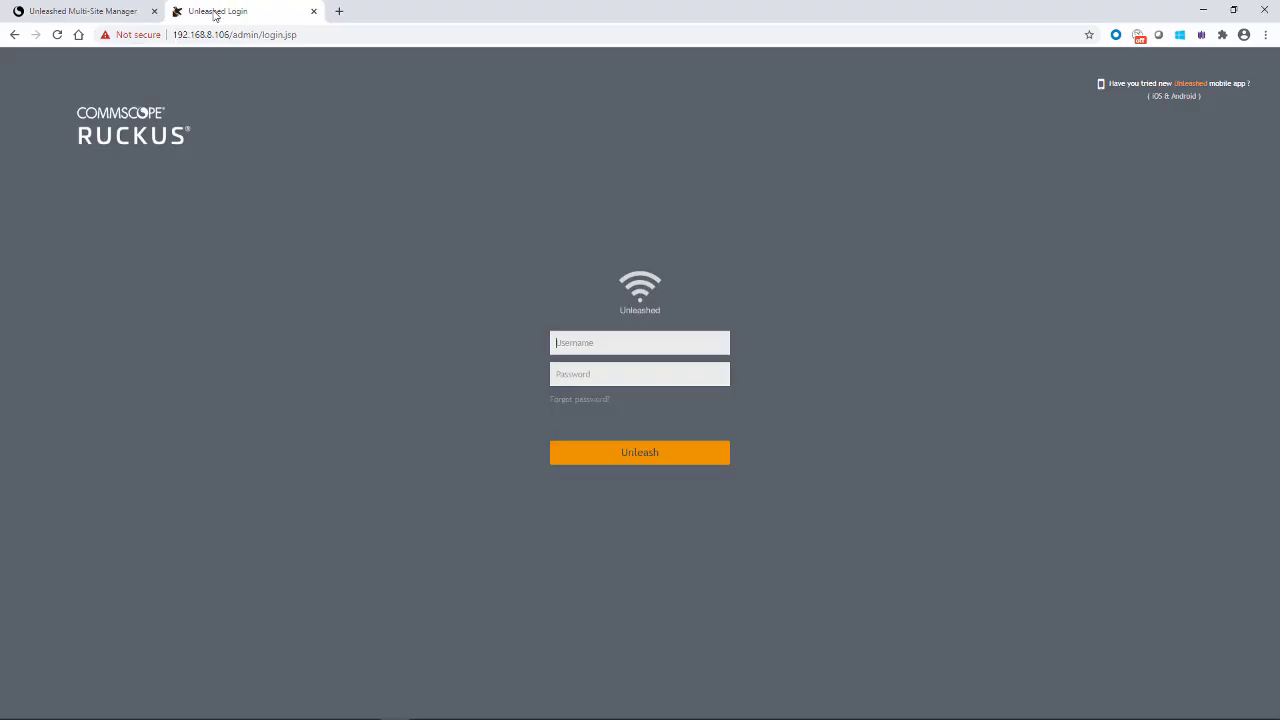
click(576, 343)
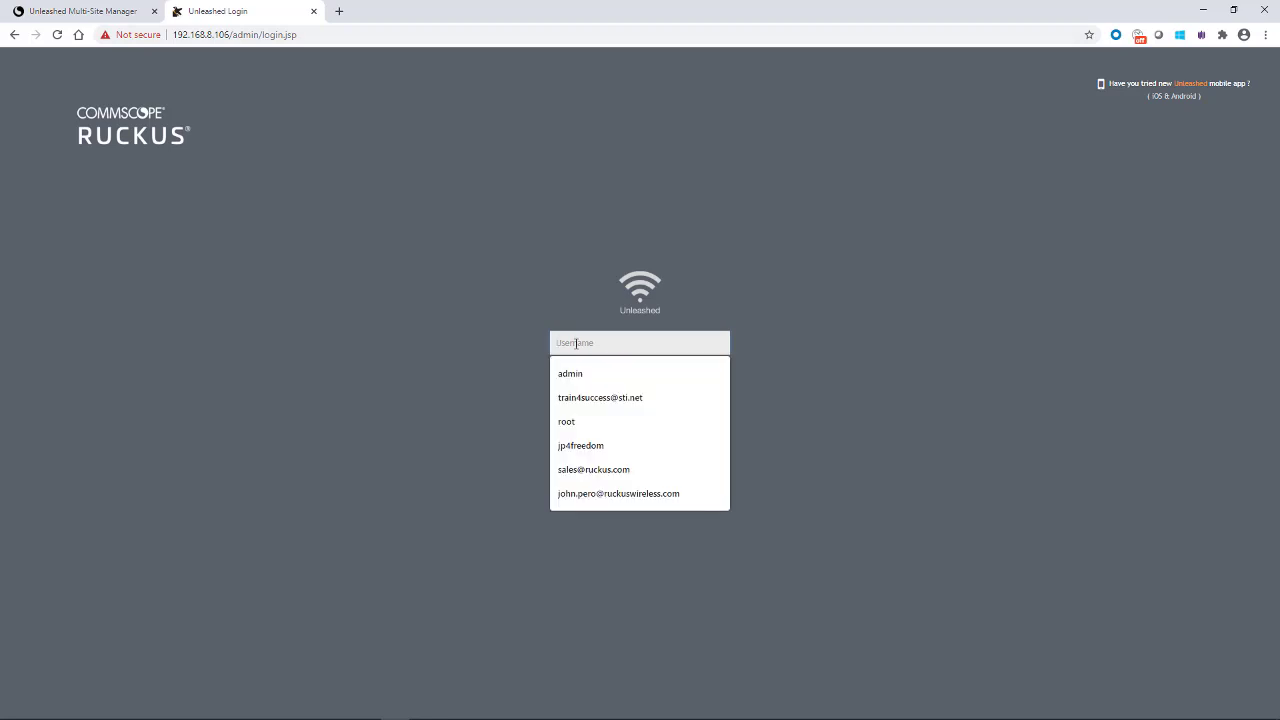
click(566, 372)
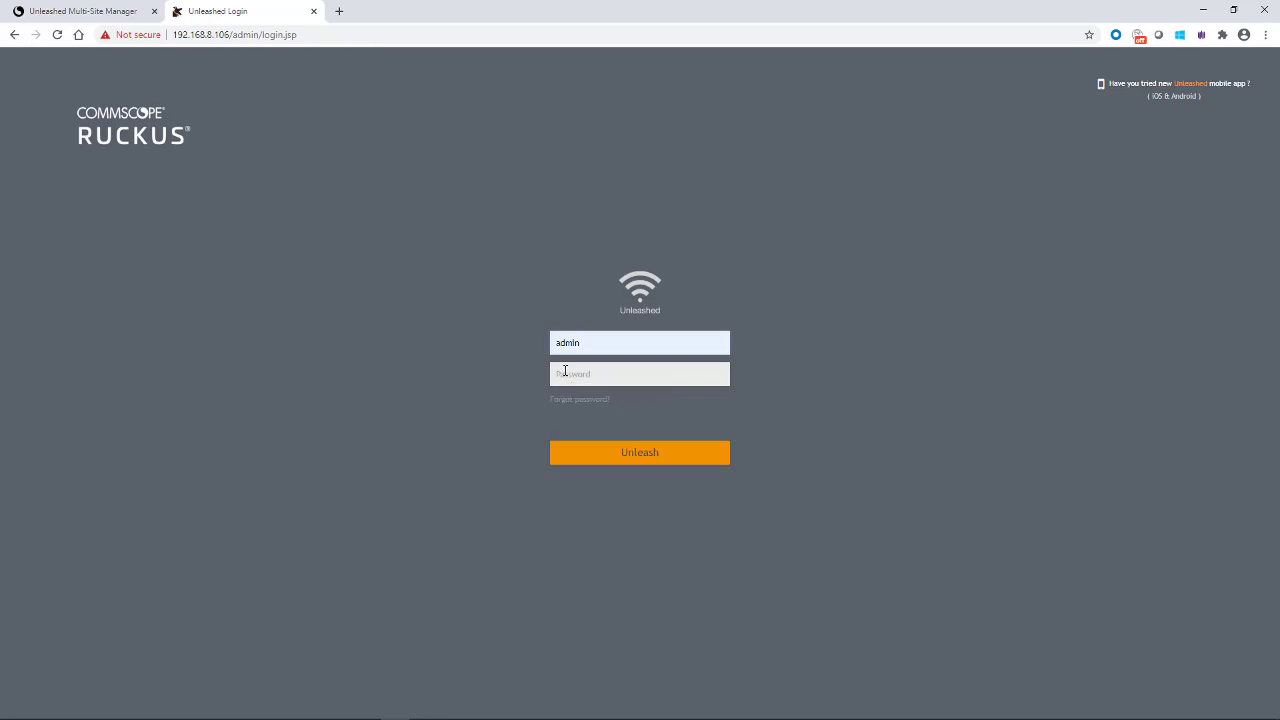
text(•••••)
key(Return)
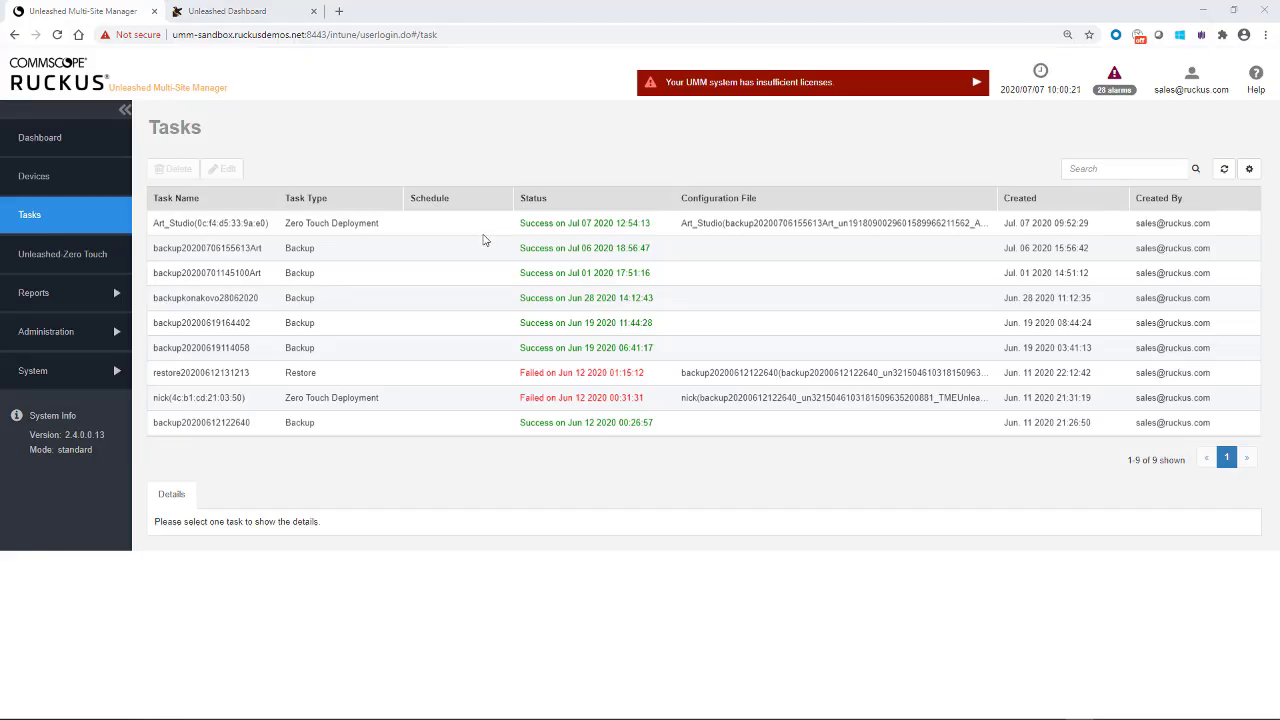
Find FresnoCoffee on page 2 of the Devices controller list and open its dashboard
click(40, 140)
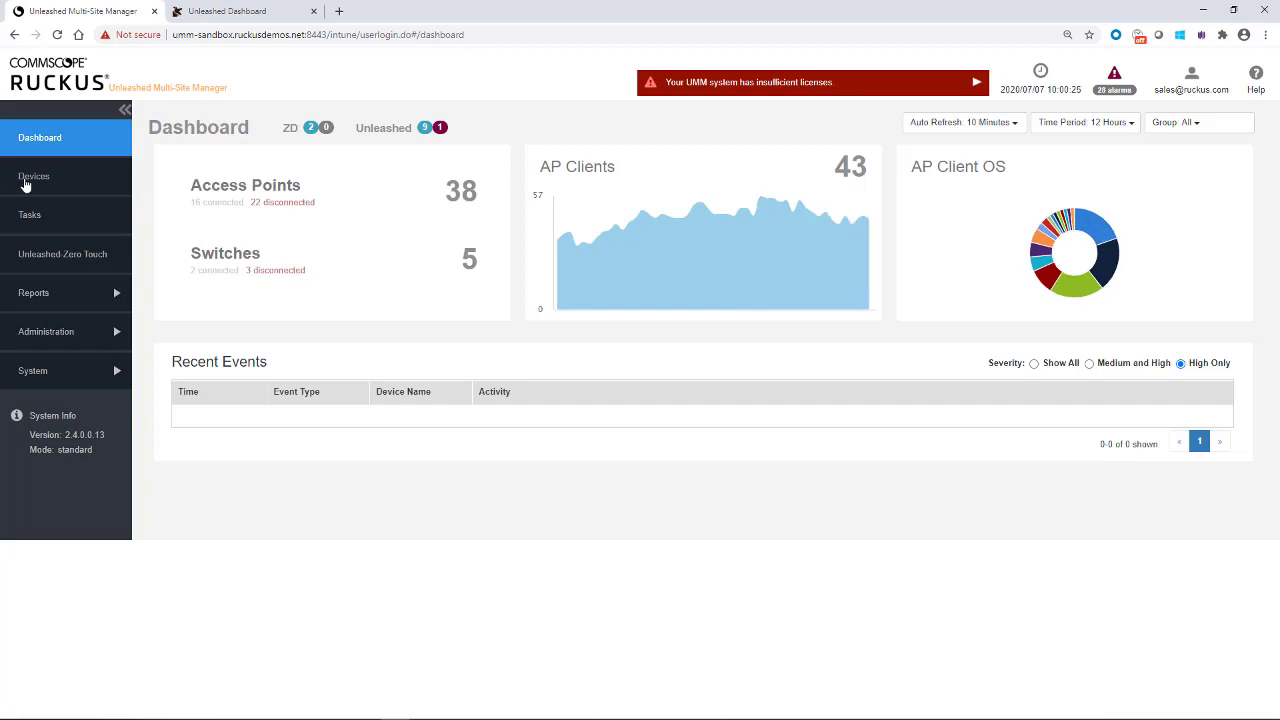
click(37, 192)
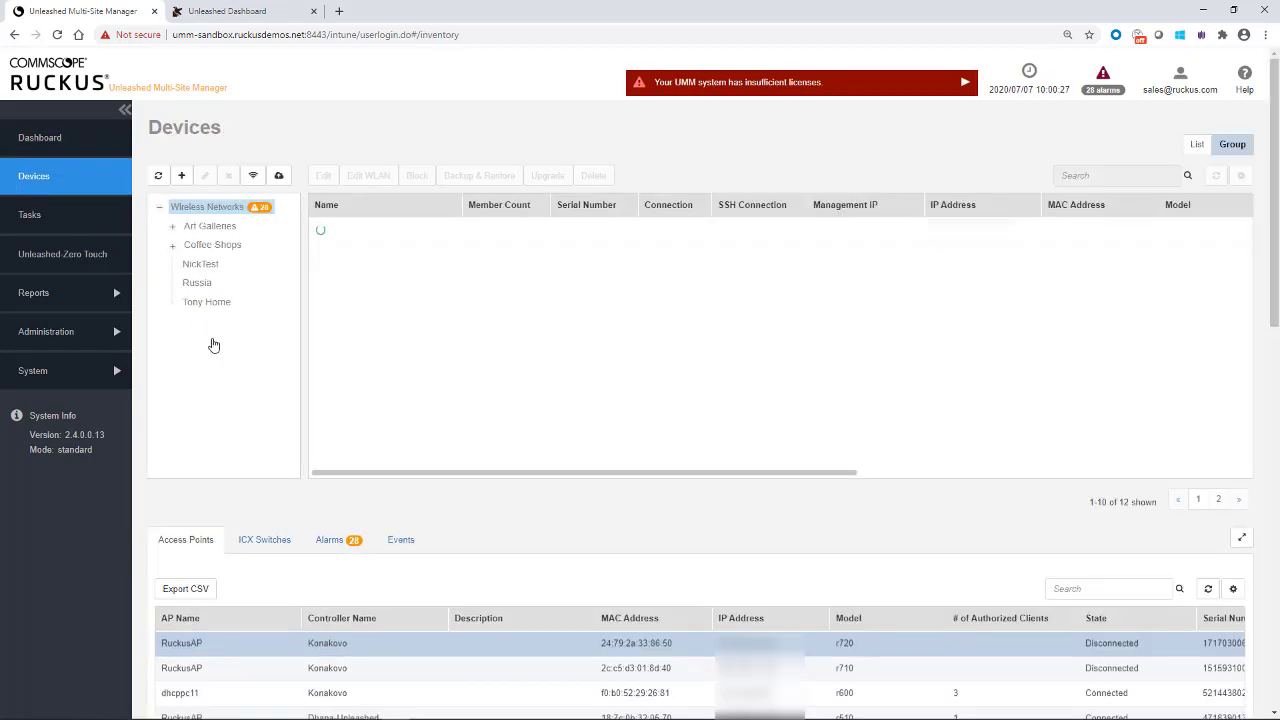
click(1218, 500)
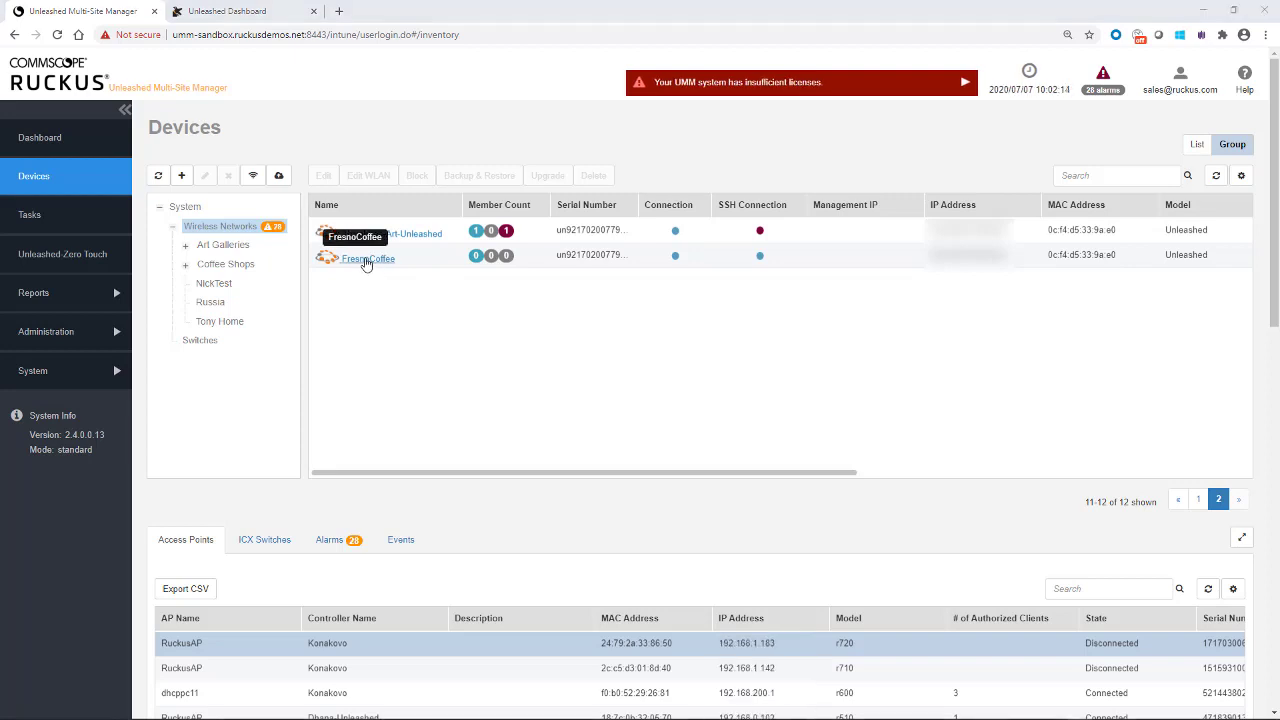
click(368, 266)
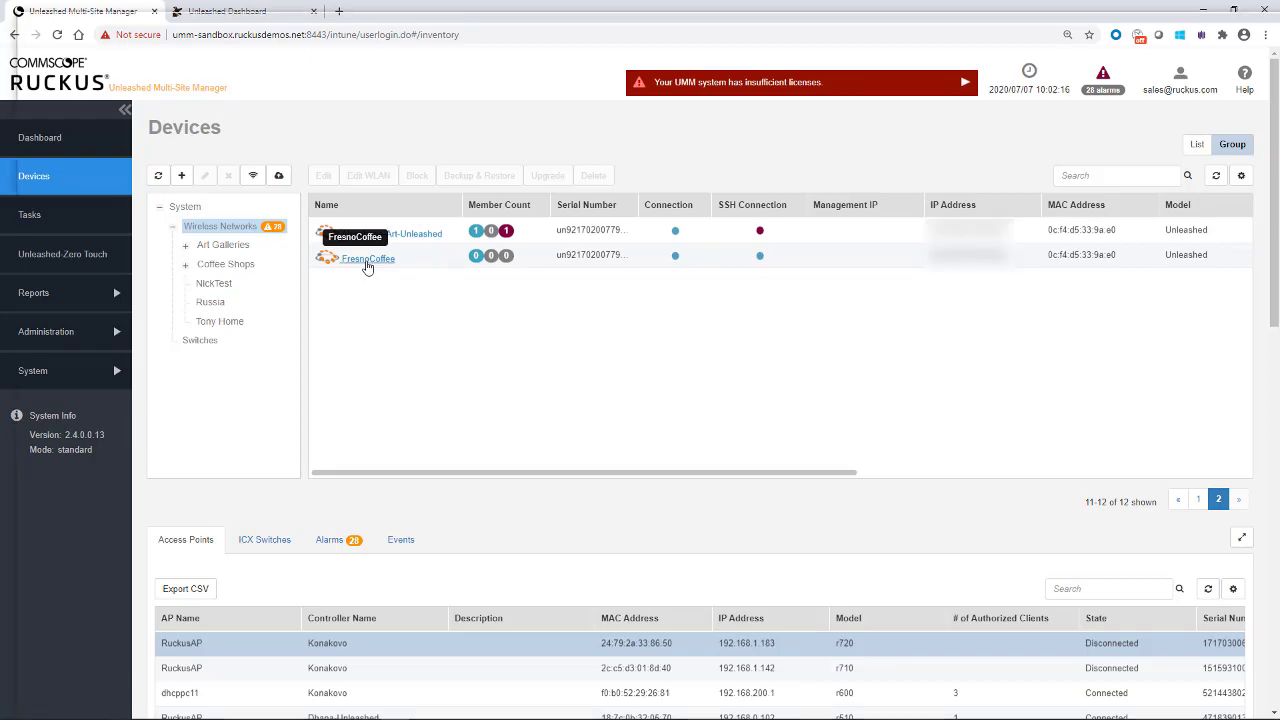